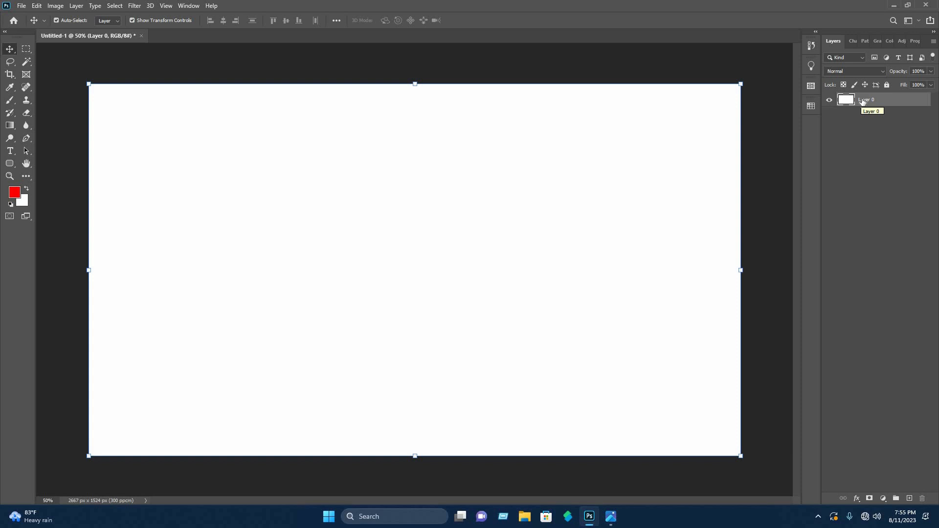
Add a Gradient Overlay effect to Layer 0 and set its gradient style to Linear.
right_click(861, 100)
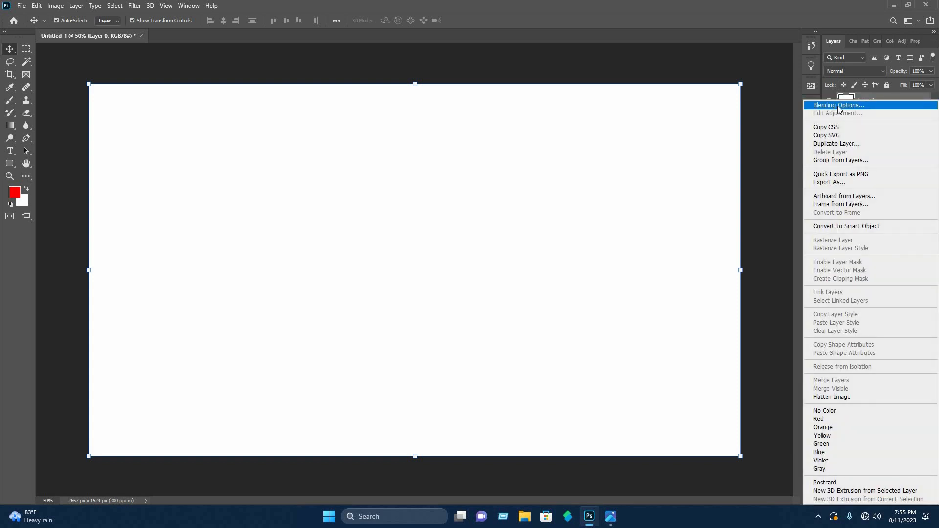
click(838, 107)
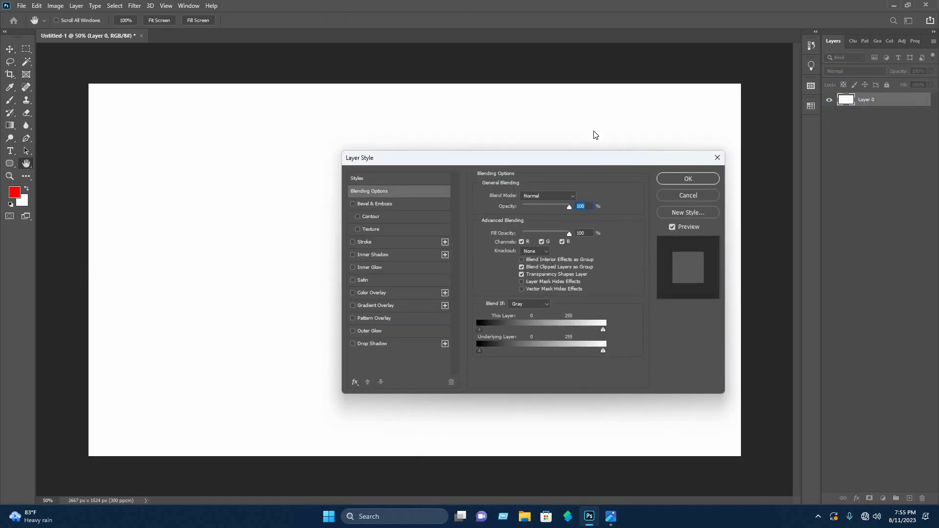
drag(595, 135, 627, 167)
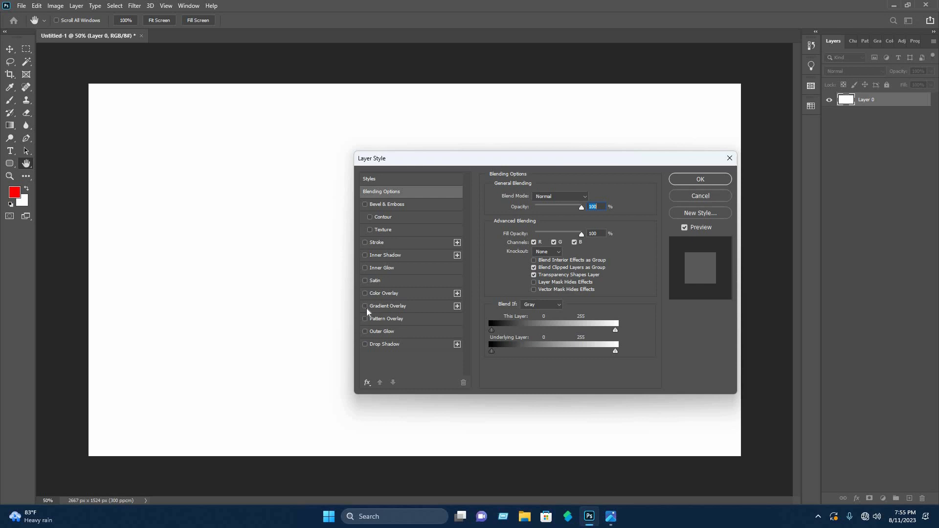
click(386, 306)
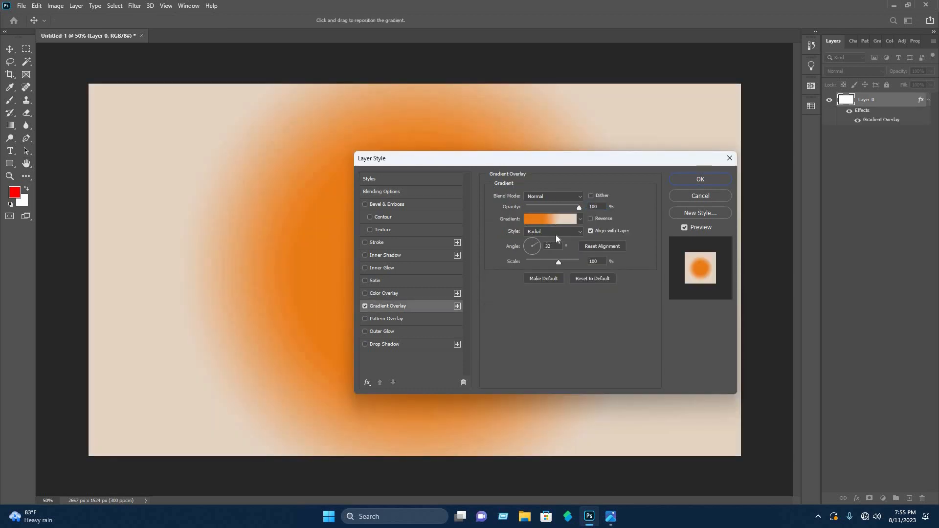
click(550, 231)
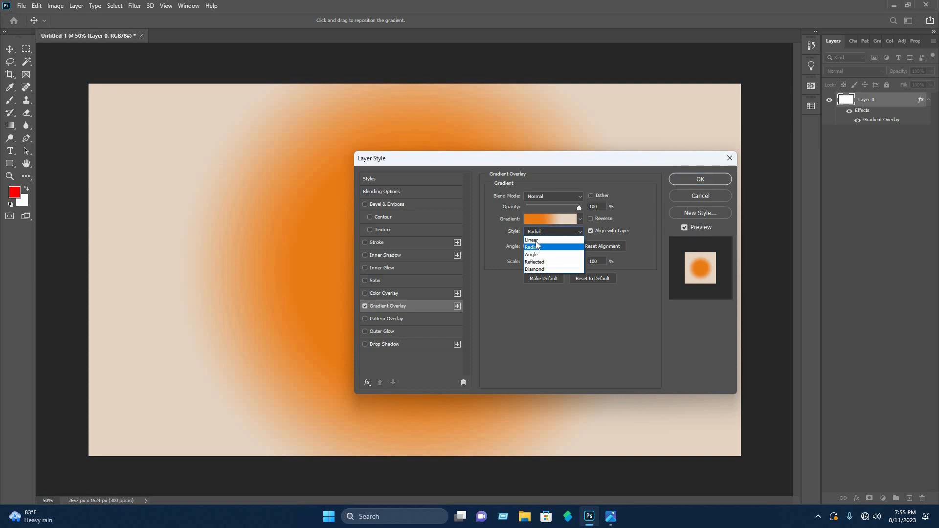
key(Return)
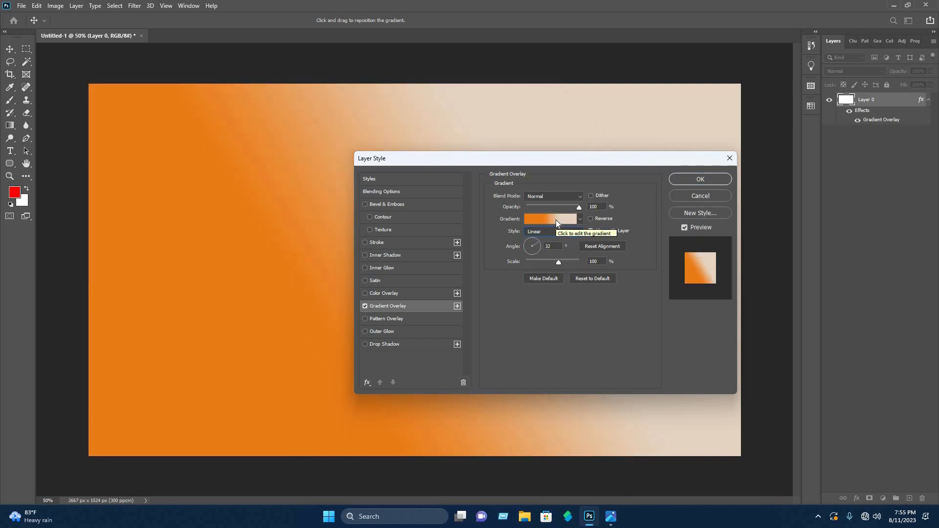
Change the overlay's gradient to the Blue_31 preset from the Blues group.
click(558, 218)
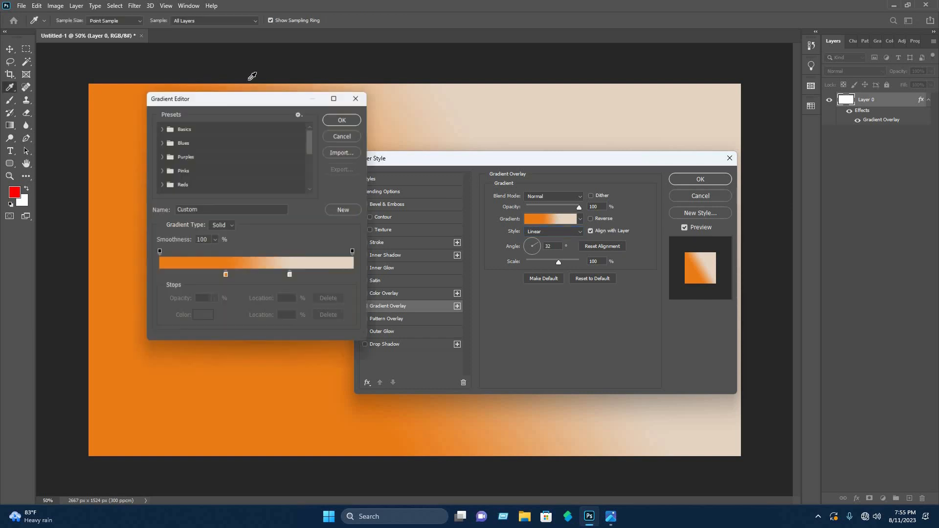
drag(302, 96, 592, 139)
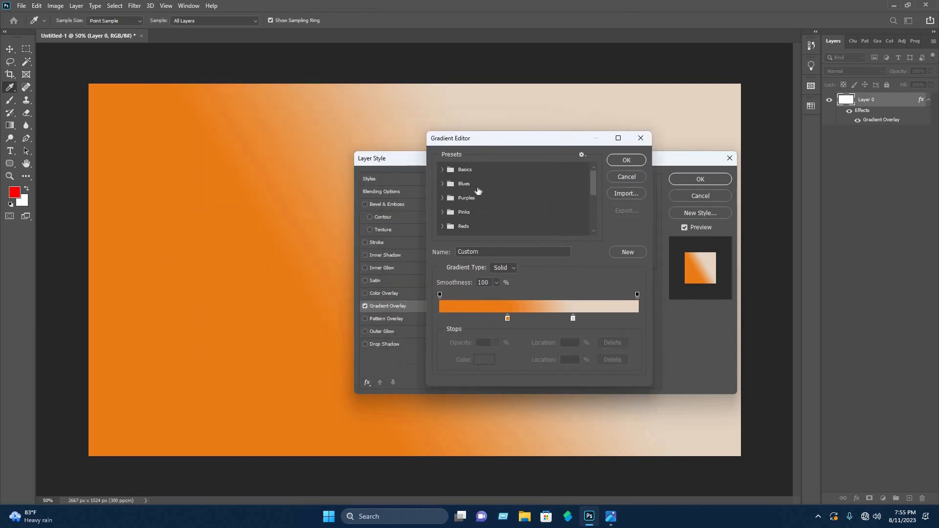
click(444, 185)
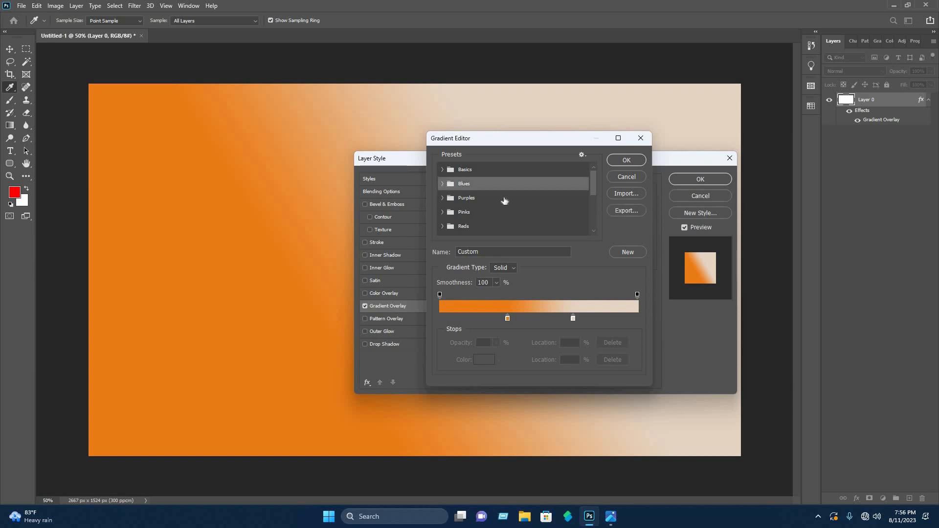
scroll(540, 212, down, 1)
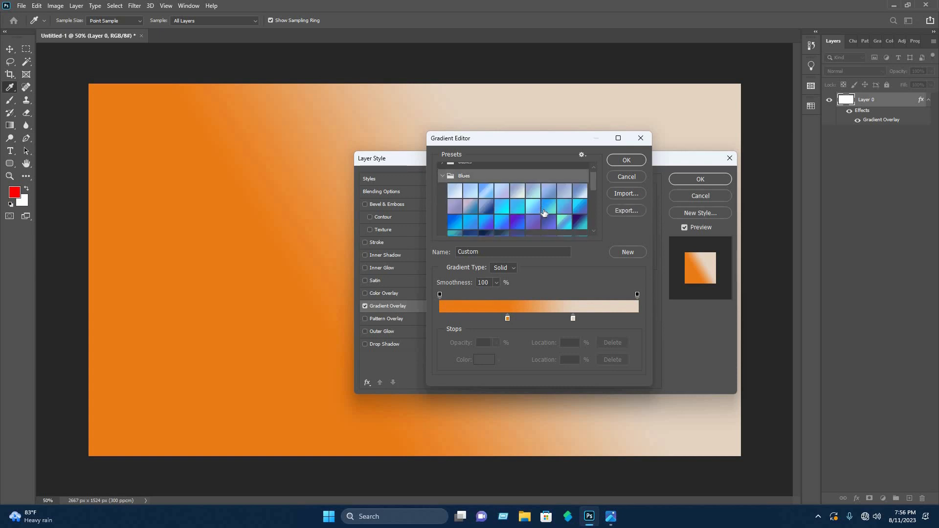
scroll(543, 211, down, 1)
scroll(543, 212, down, 1)
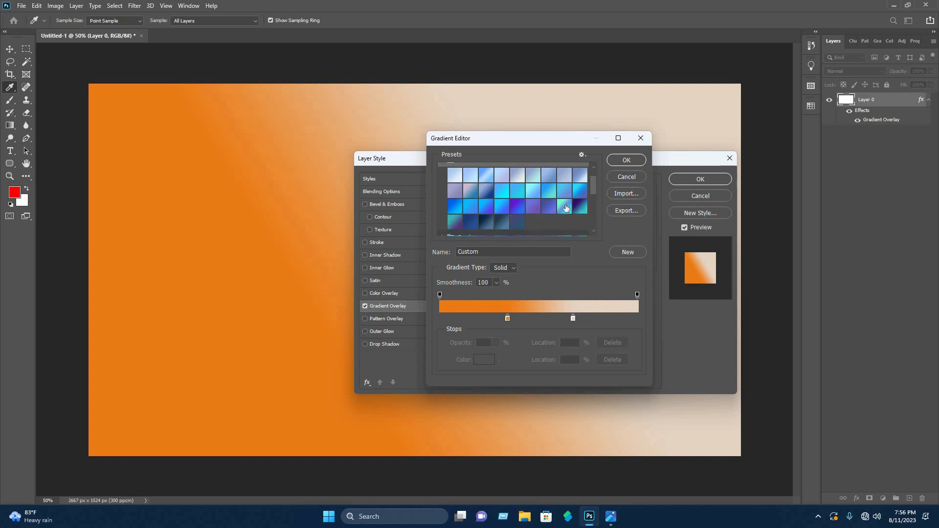
click(500, 222)
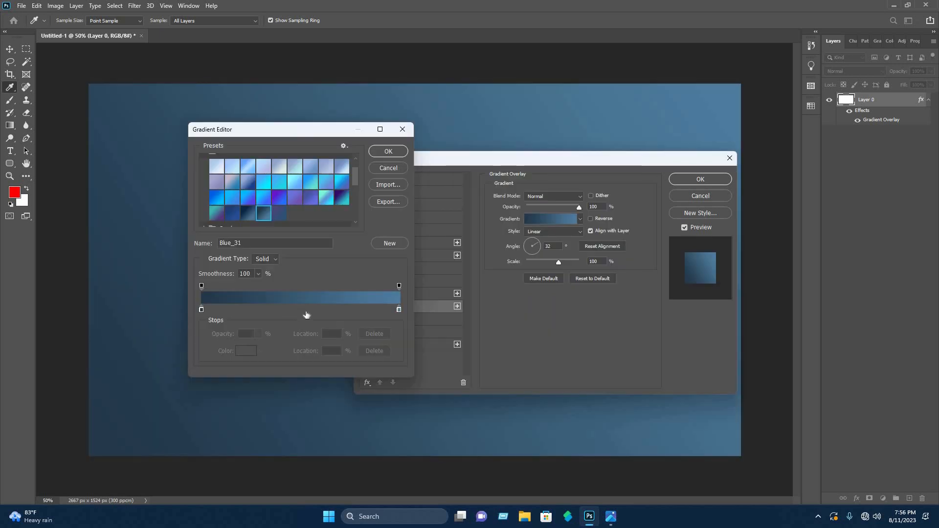
Add a colour stop at 50% of the gradient, set its colour to #3470f7, apply the layer style and deselect the layer.
click(300, 312)
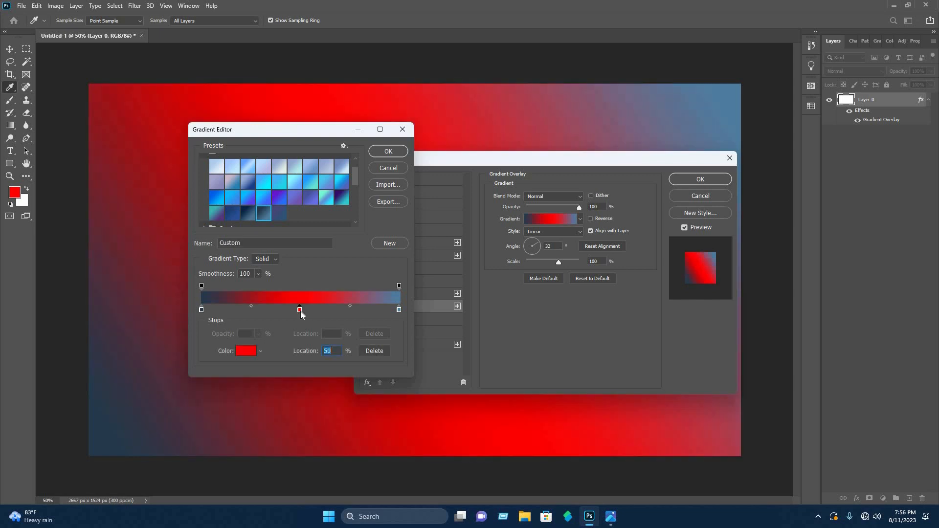
click(244, 351)
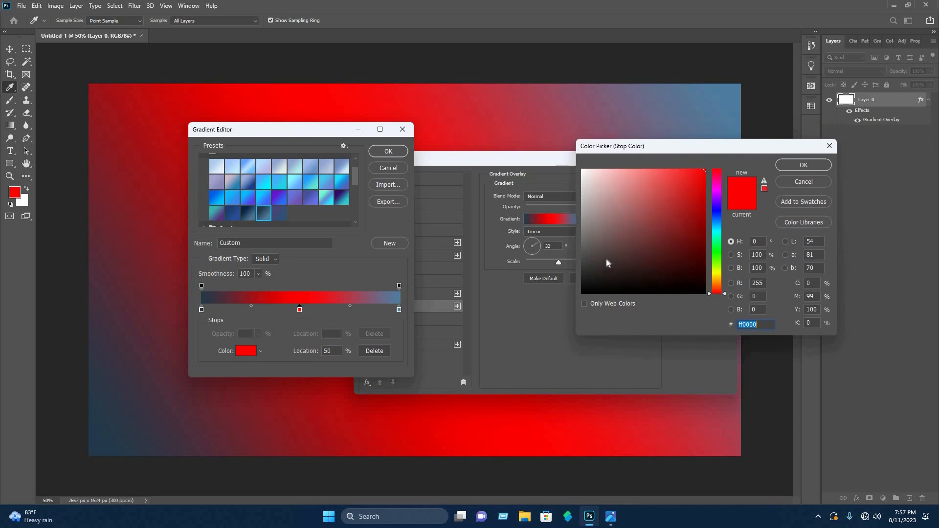
drag(607, 259, 588, 261)
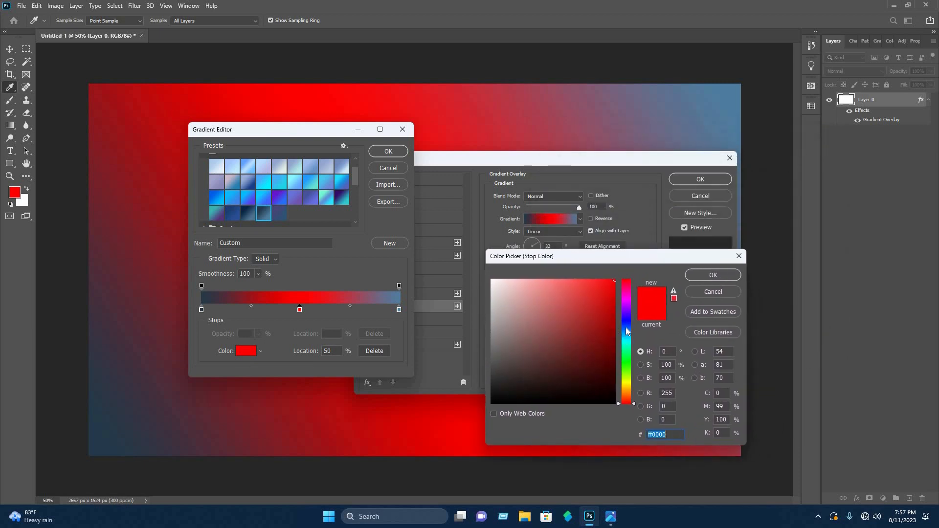
drag(627, 327, 626, 331)
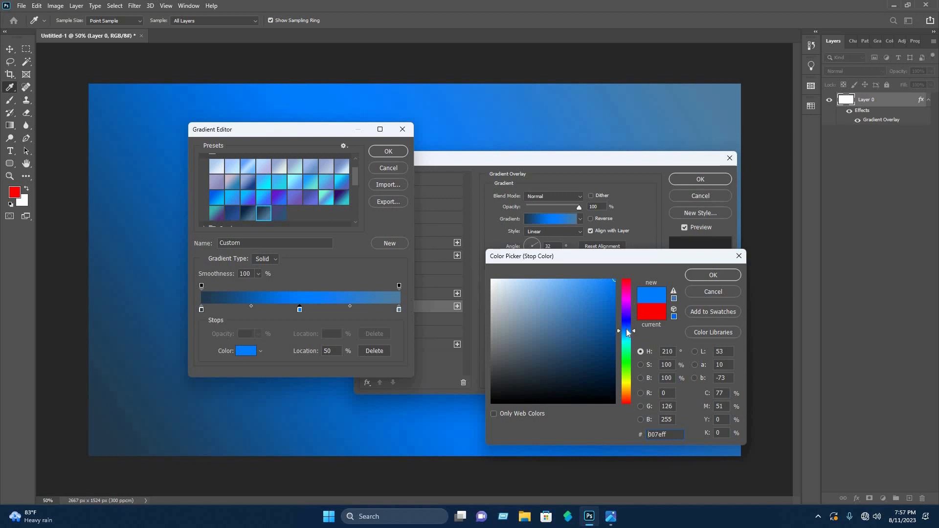
drag(627, 329, 627, 326)
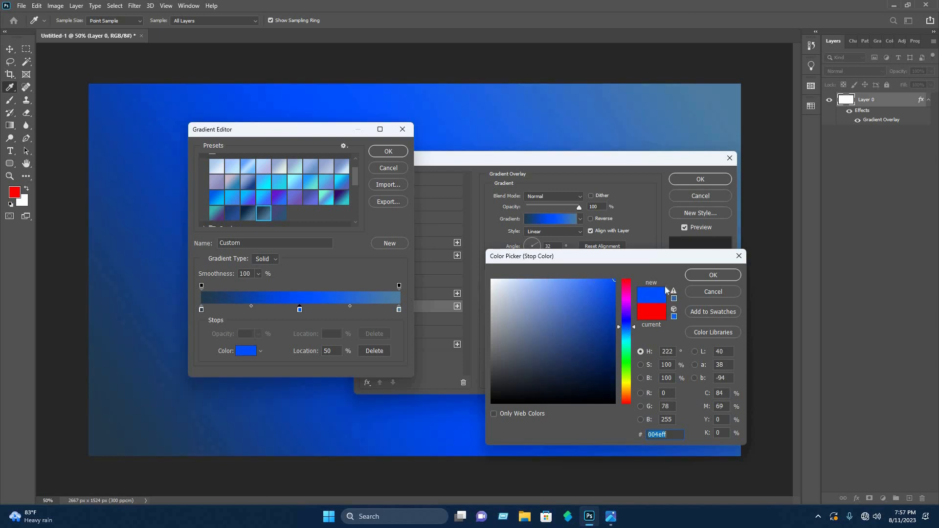
text(3470f7)
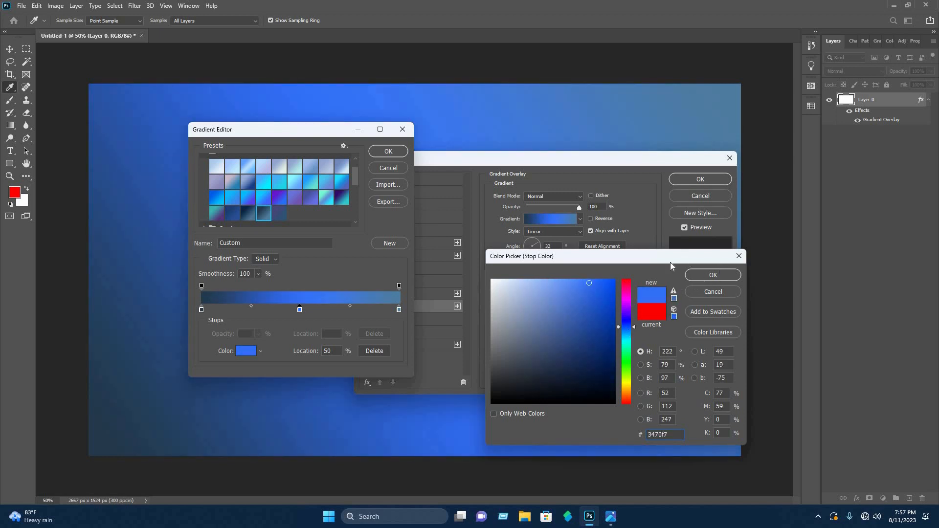
drag(679, 255, 659, 248)
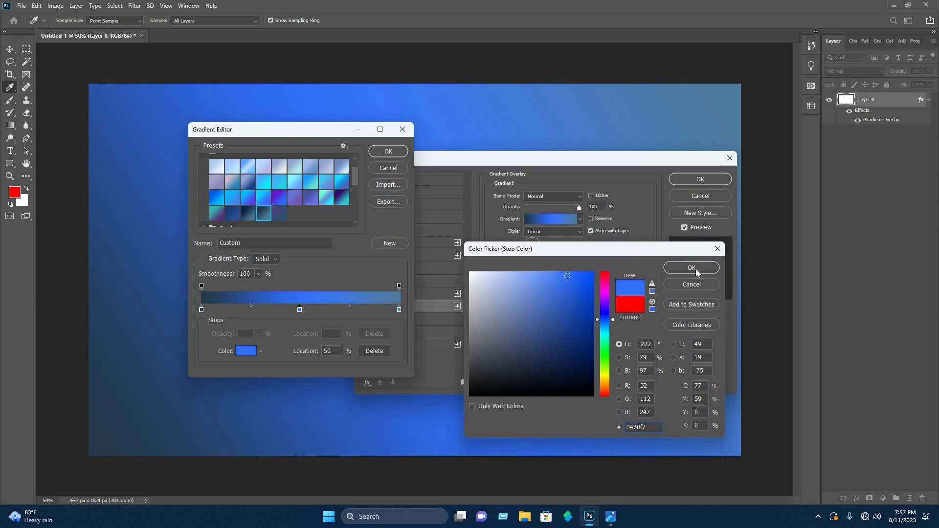
click(691, 268)
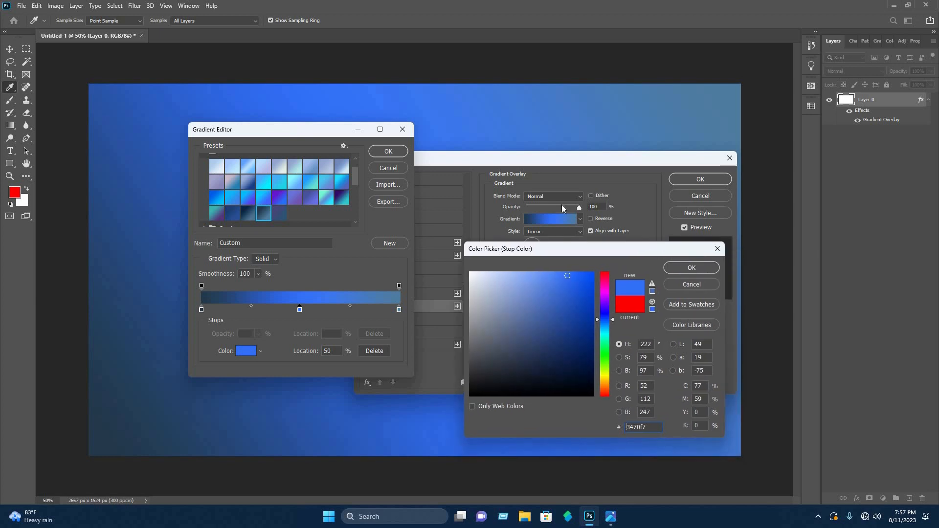
click(393, 154)
click(704, 178)
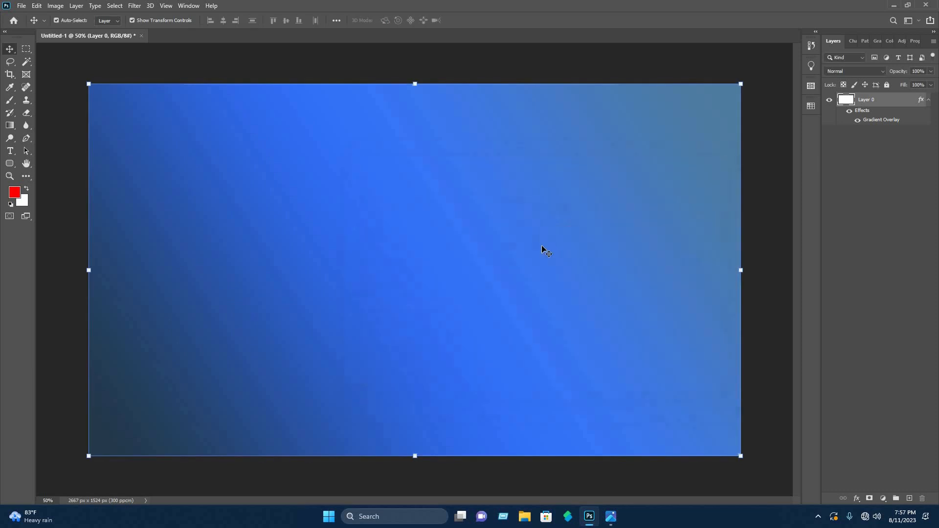
click(473, 212)
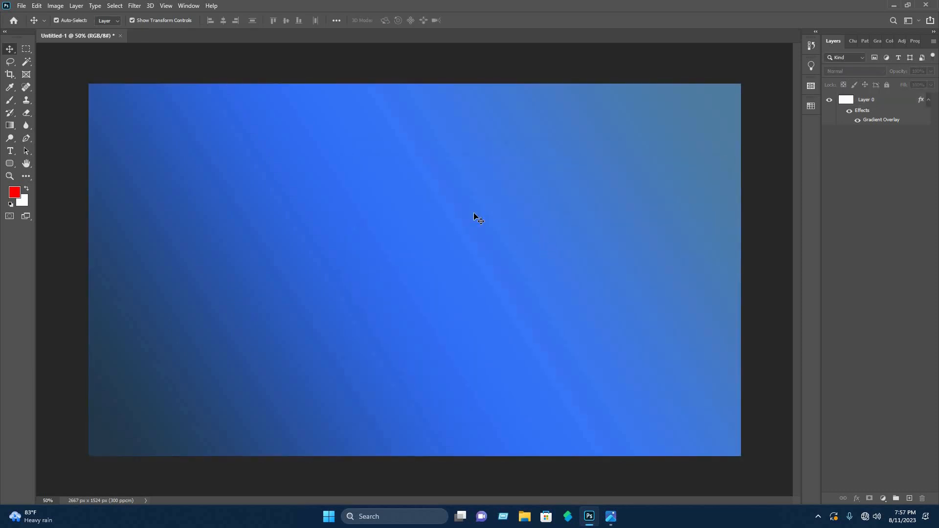
Draw an S-shaped wave across the middle of the canvas with the red-filled Pen shape, about 2667 px wide and 333 px high.
click(27, 139)
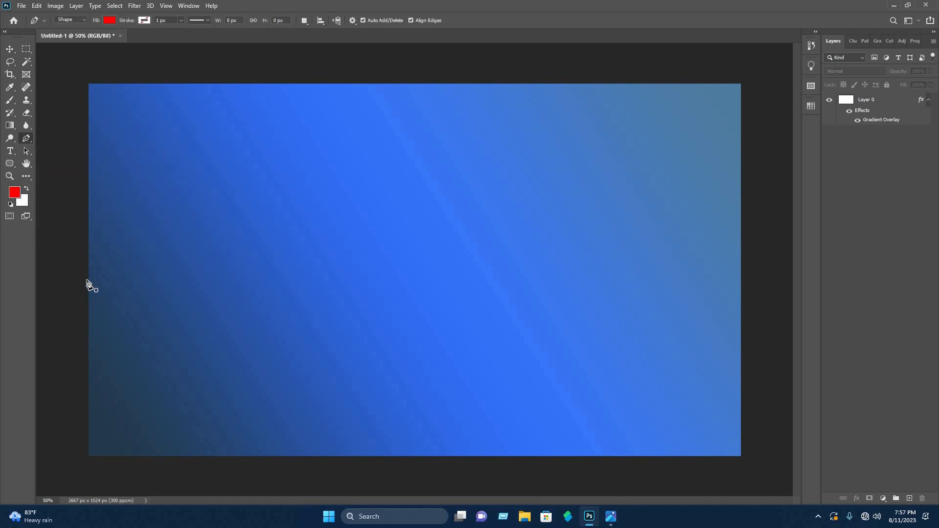
click(88, 281)
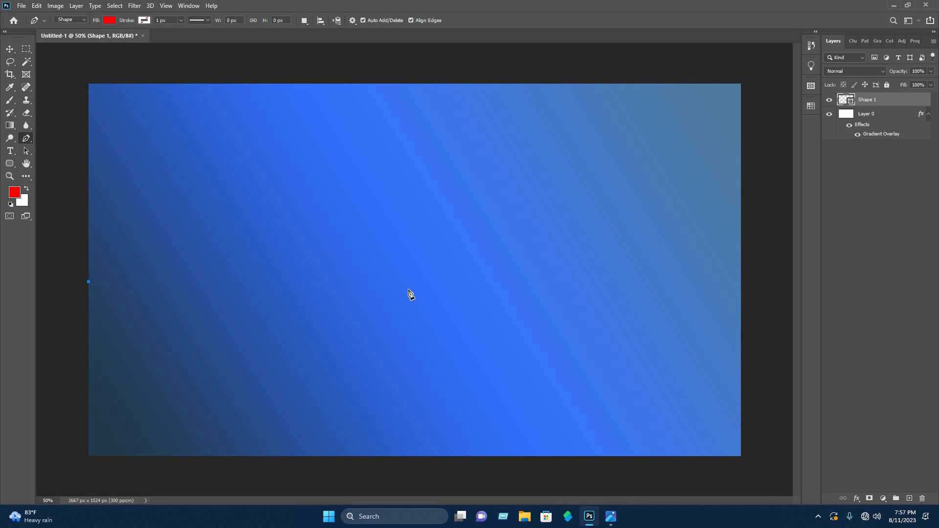
drag(409, 289, 417, 286)
drag(555, 207, 556, 206)
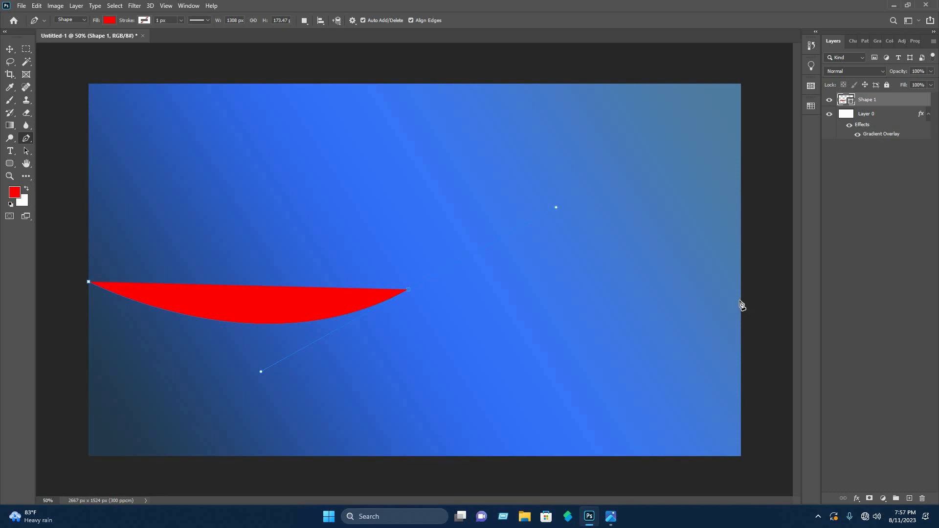
drag(741, 296, 752, 310)
drag(778, 339, 782, 341)
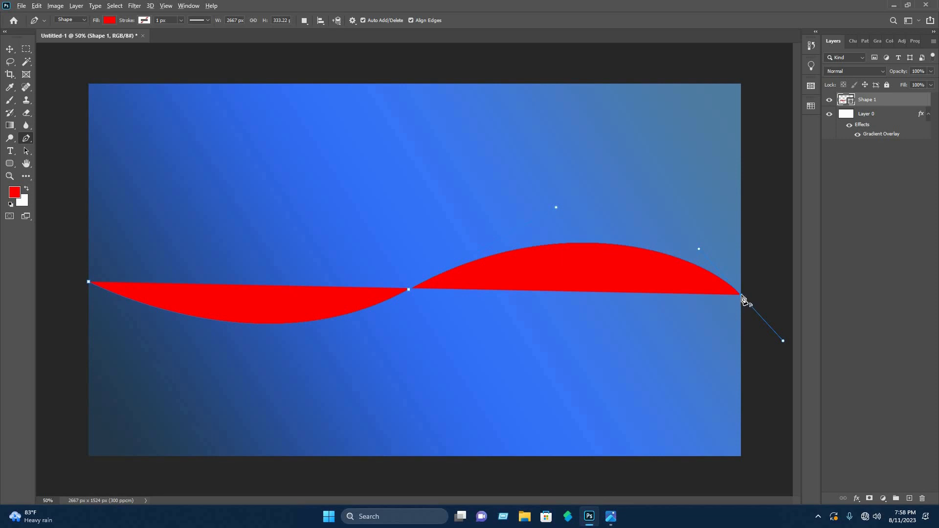
Close the wave path with straight segments running outside the canvas's lower corners, making a red shape about 2927 px wide and 954 px high.
click(742, 295)
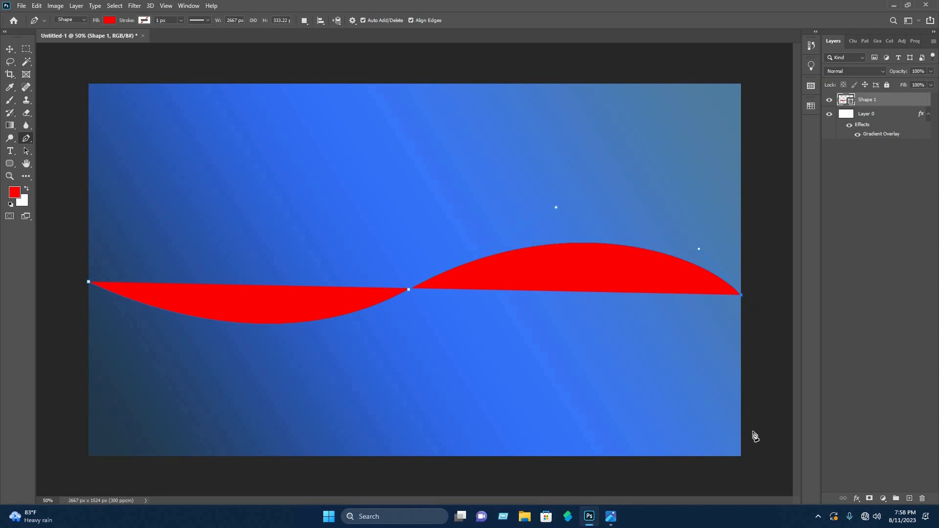
click(769, 462)
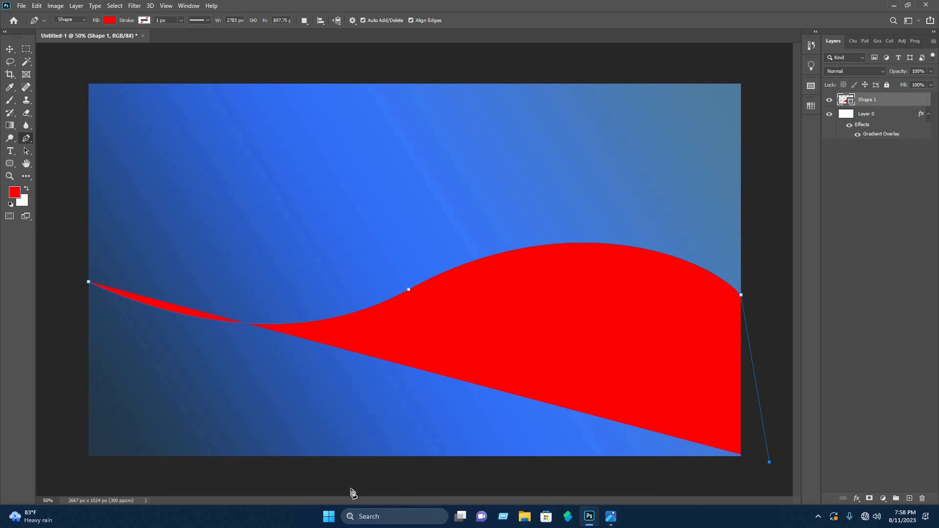
click(77, 476)
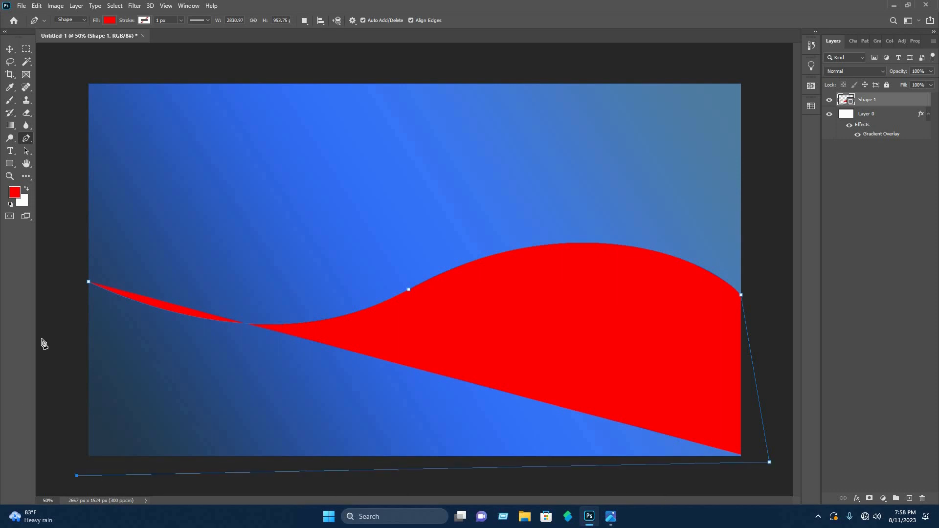
click(53, 273)
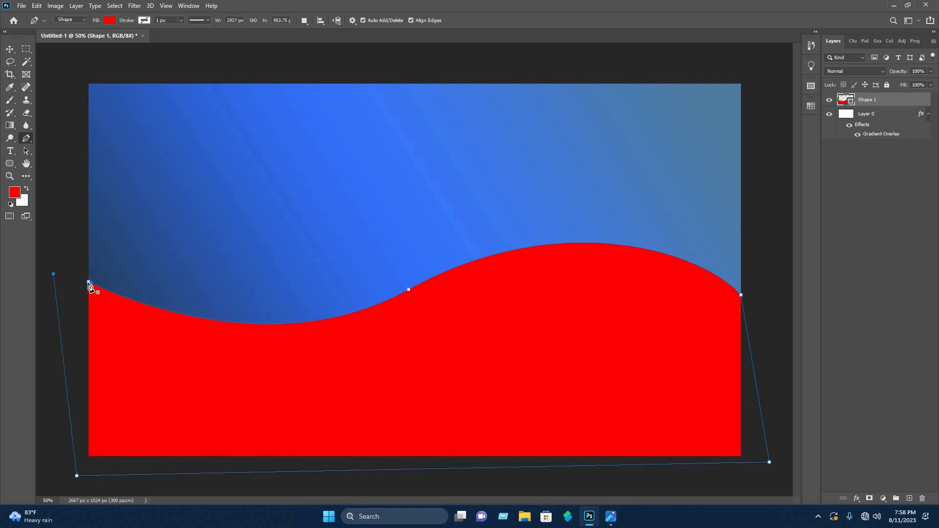
click(89, 282)
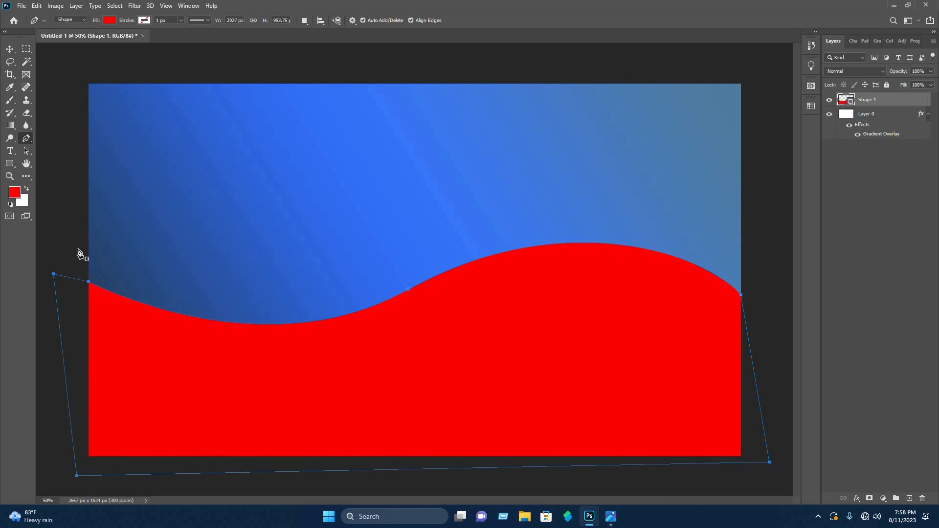
click(10, 52)
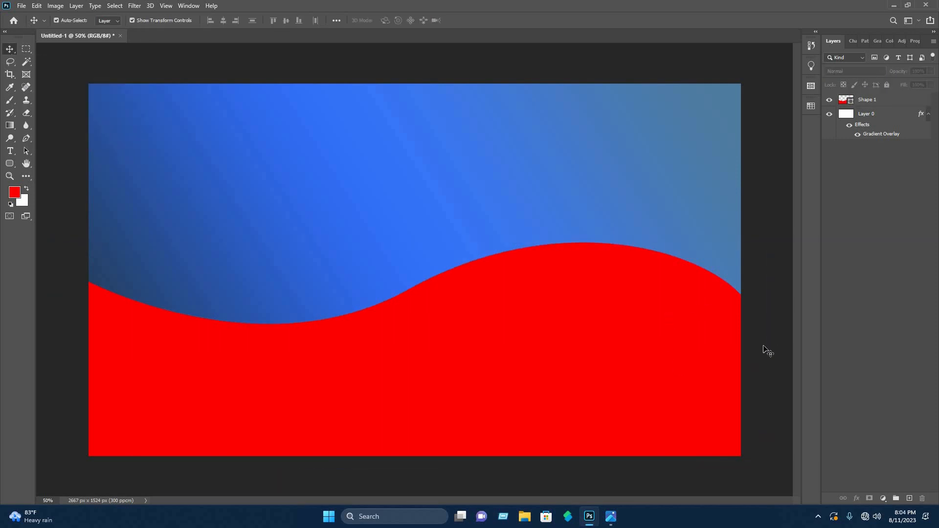
Add a Gradient Overlay to the red wave shape layer, using the Blue_27 preset from the Blues group.
click(885, 103)
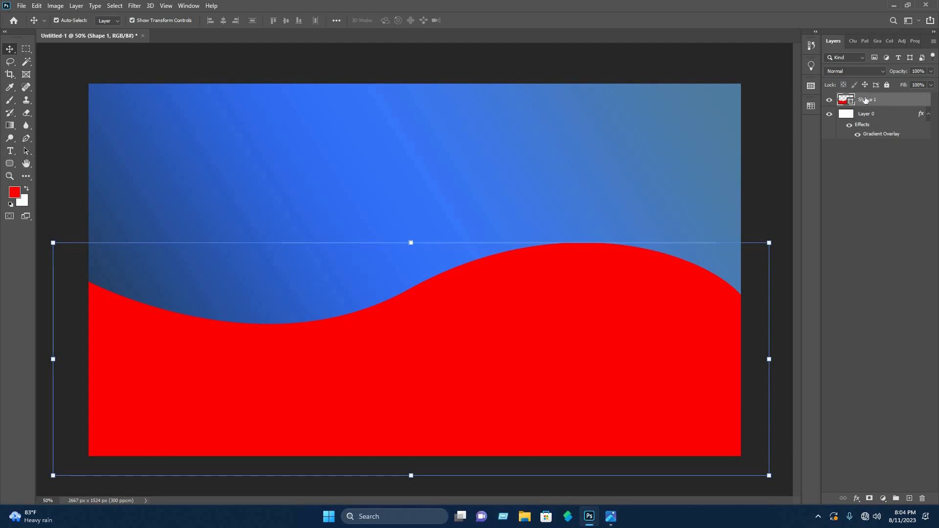
right_click(865, 101)
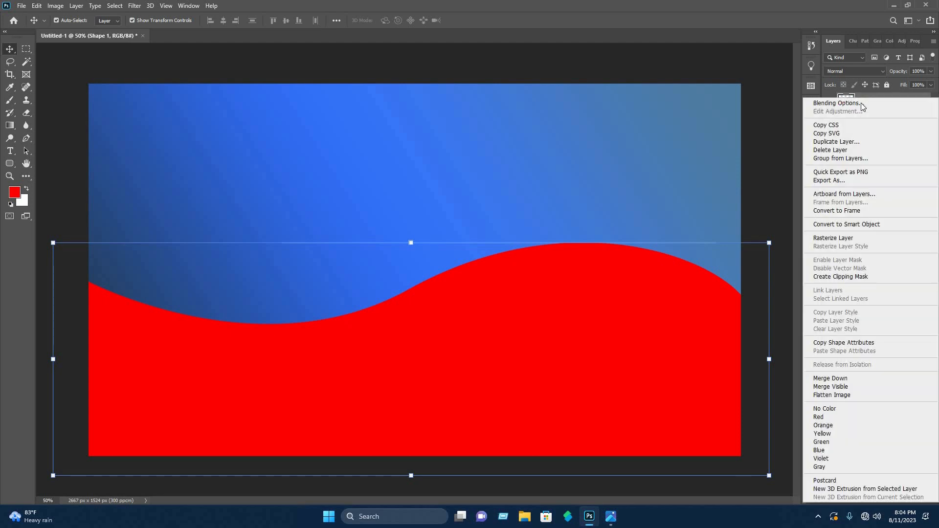
click(829, 103)
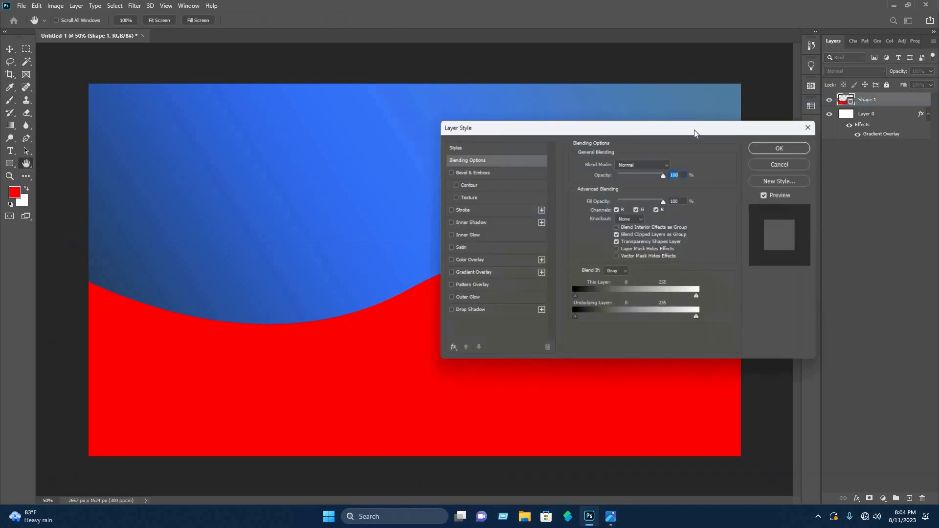
drag(674, 127, 667, 123)
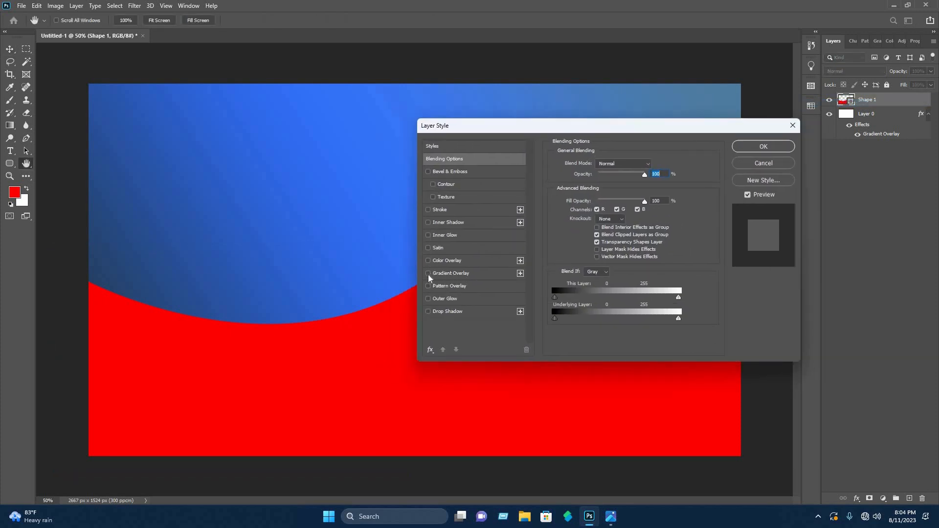
click(442, 273)
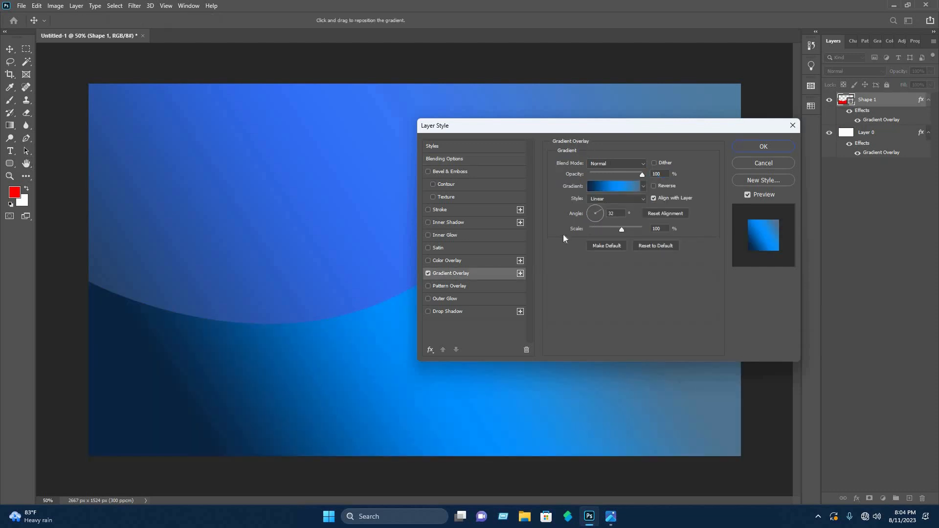
click(615, 184)
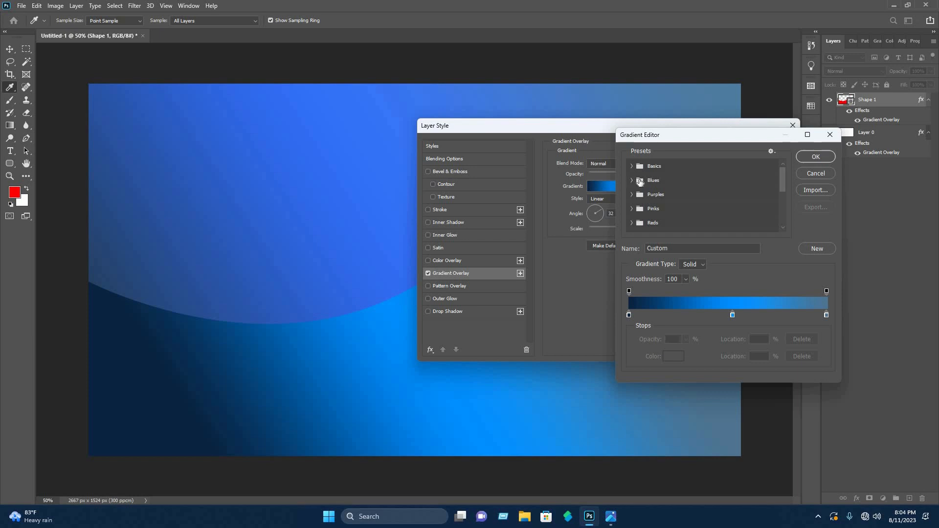
click(632, 180)
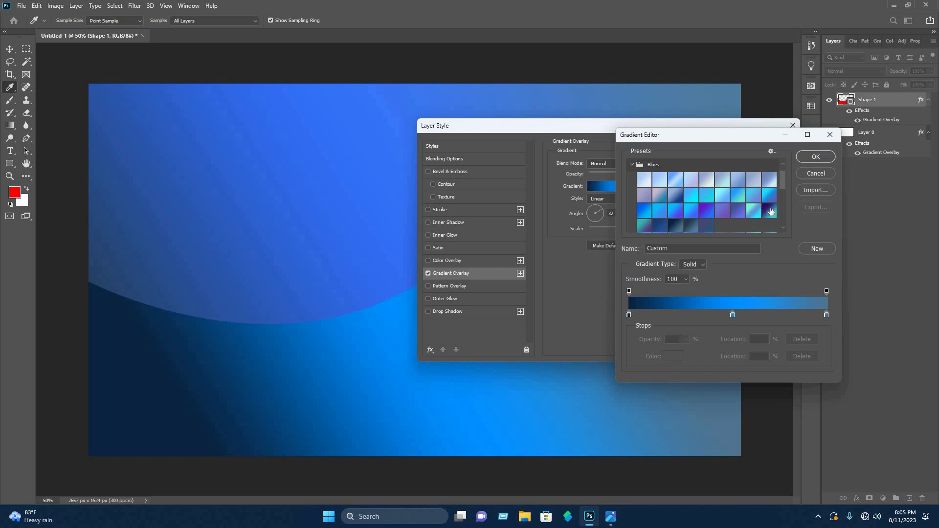
click(770, 211)
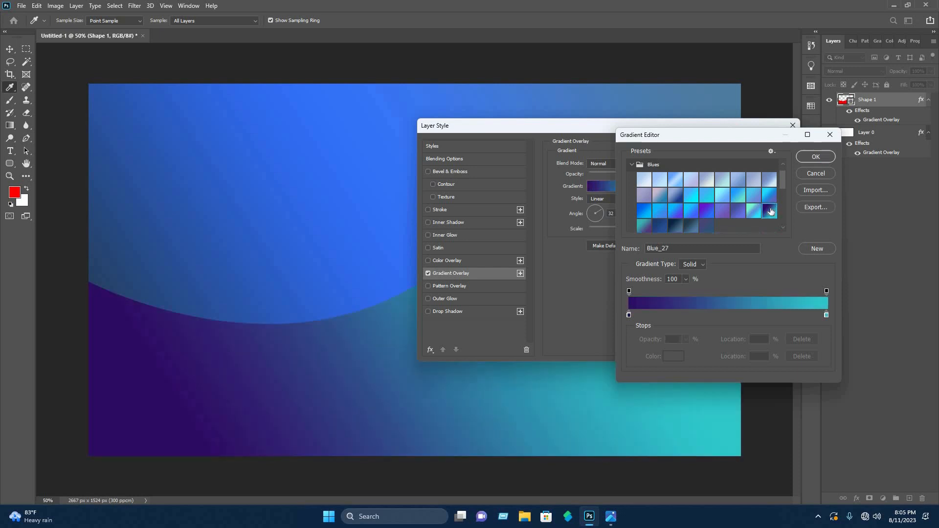
Add a colour stop at 51% of the wave's gradient, set its colour to #0030ff and apply the layer style.
click(729, 317)
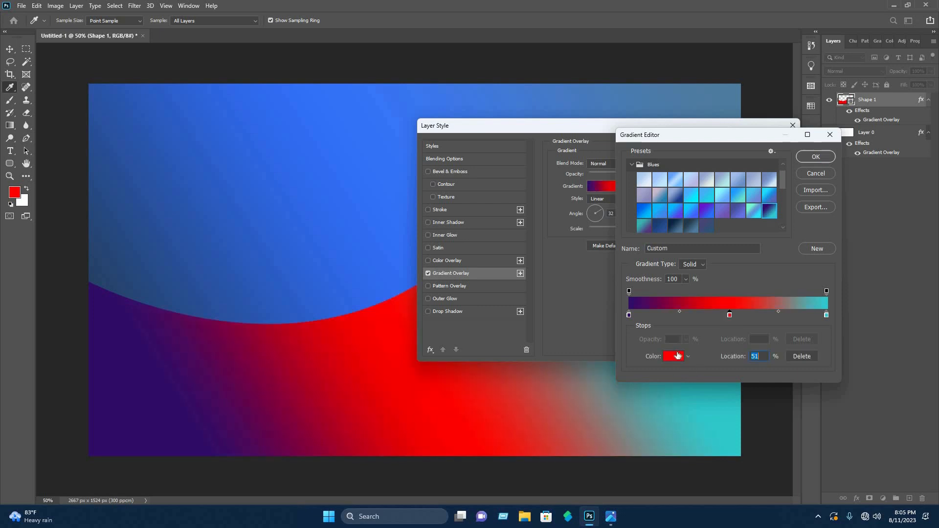
click(672, 358)
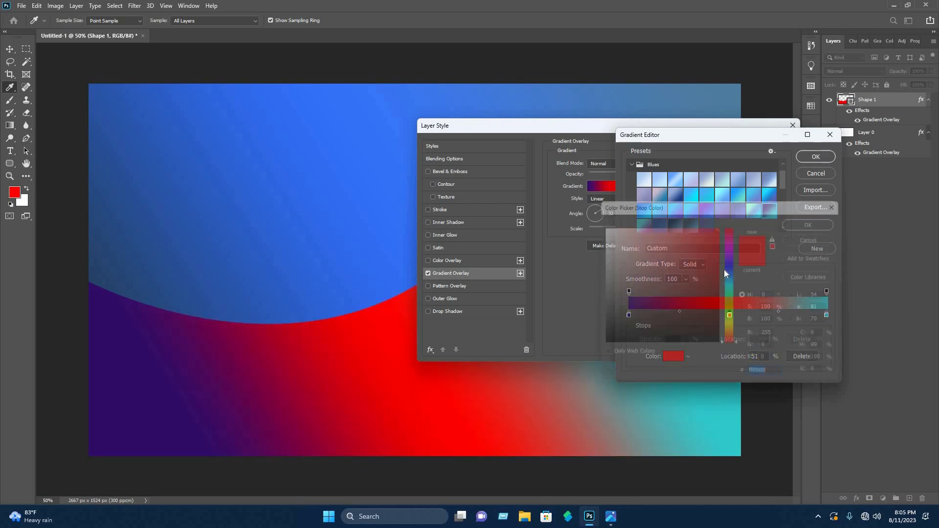
click(732, 270)
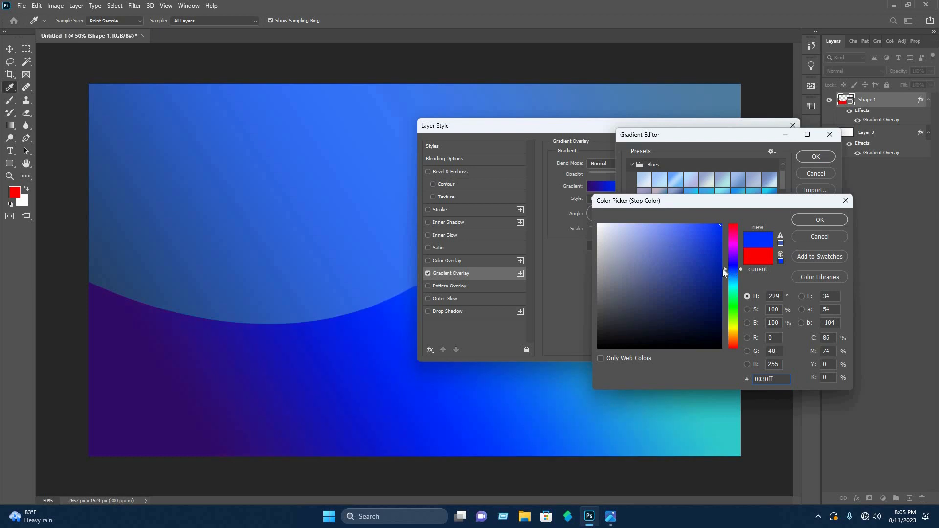
click(810, 220)
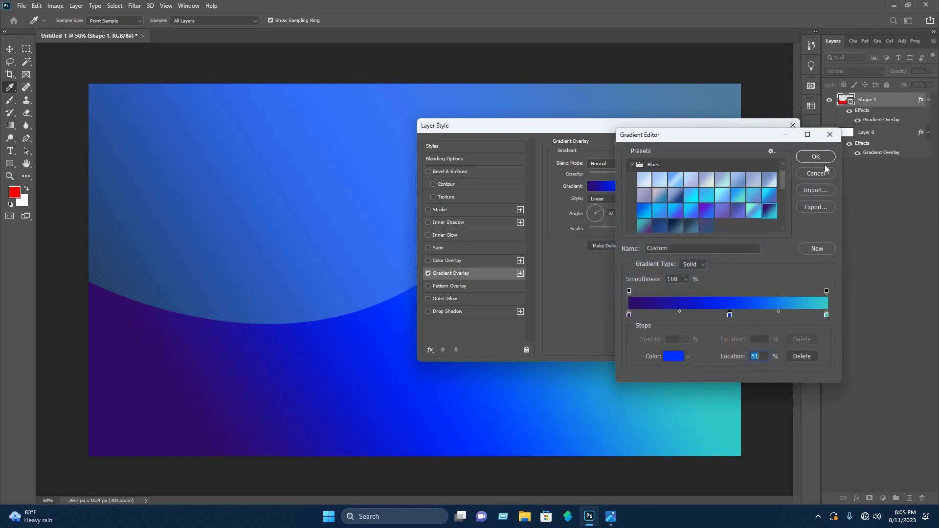
click(816, 157)
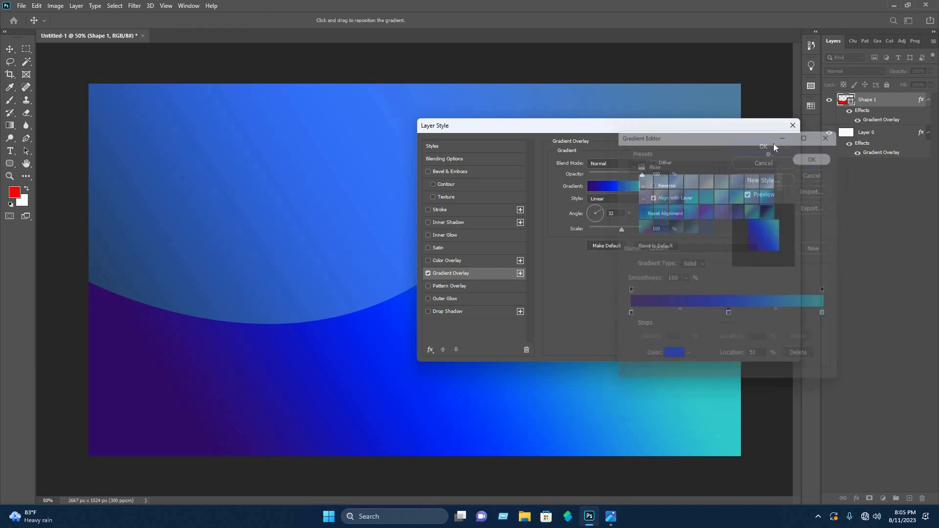
click(761, 148)
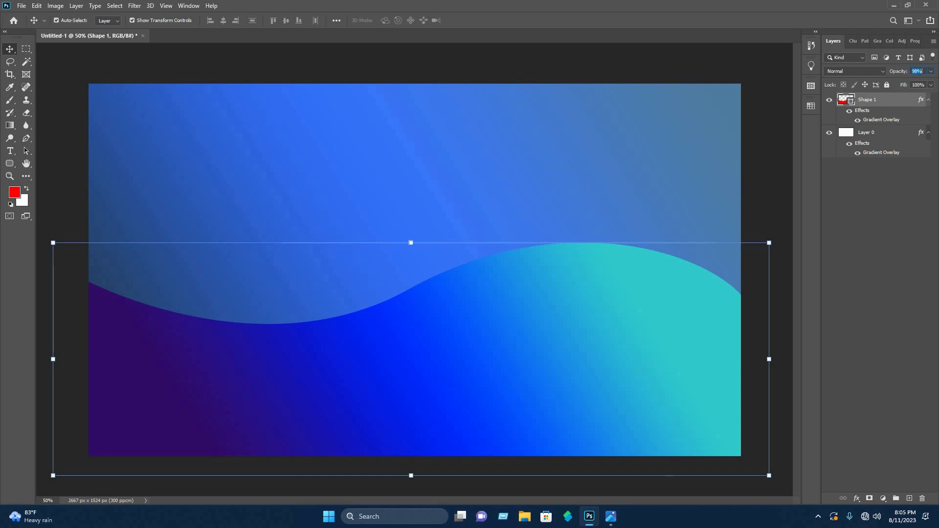
Lower the wave shape layer's opacity to 83% and add an Inner Glow effect to it.
scroll(921, 71, down, 3)
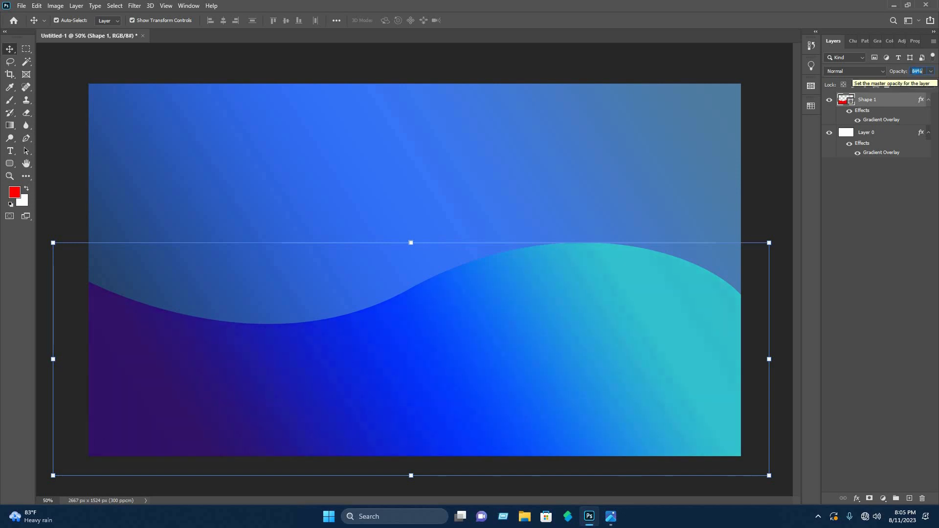
click(915, 193)
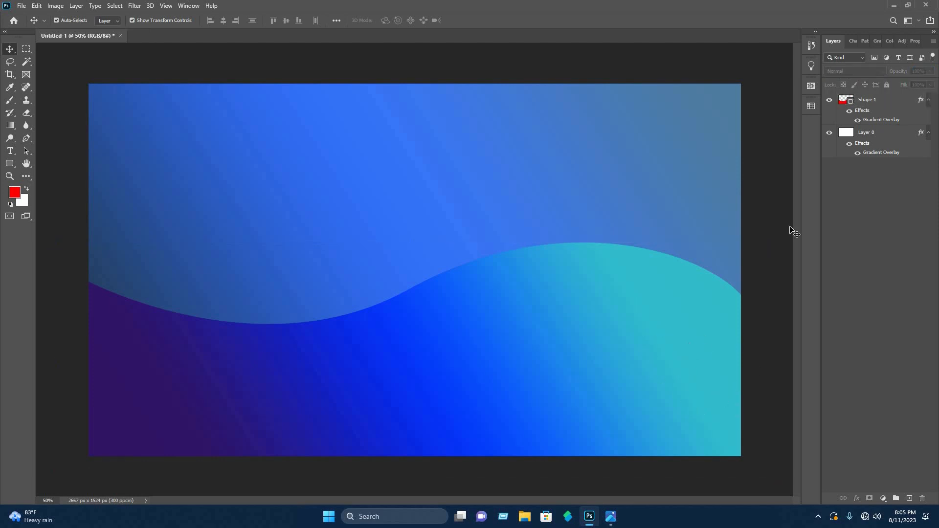
click(864, 101)
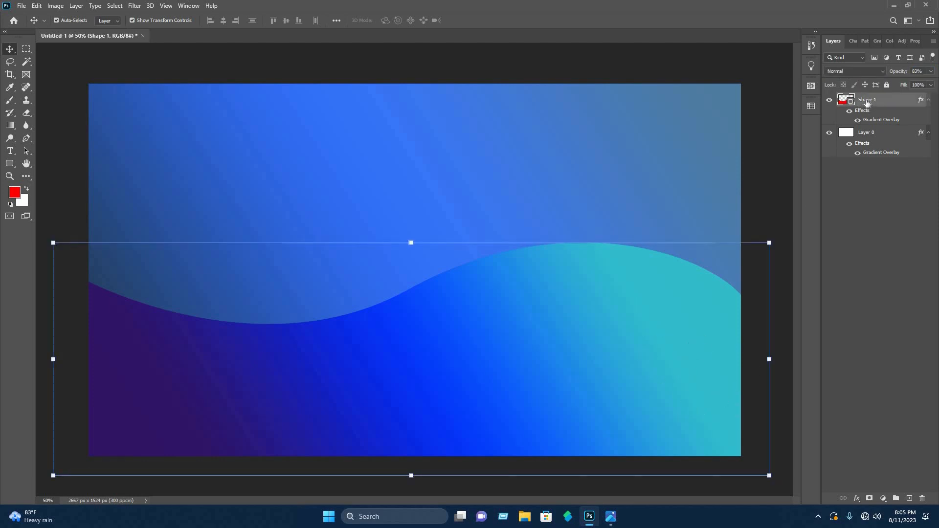
right_click(851, 106)
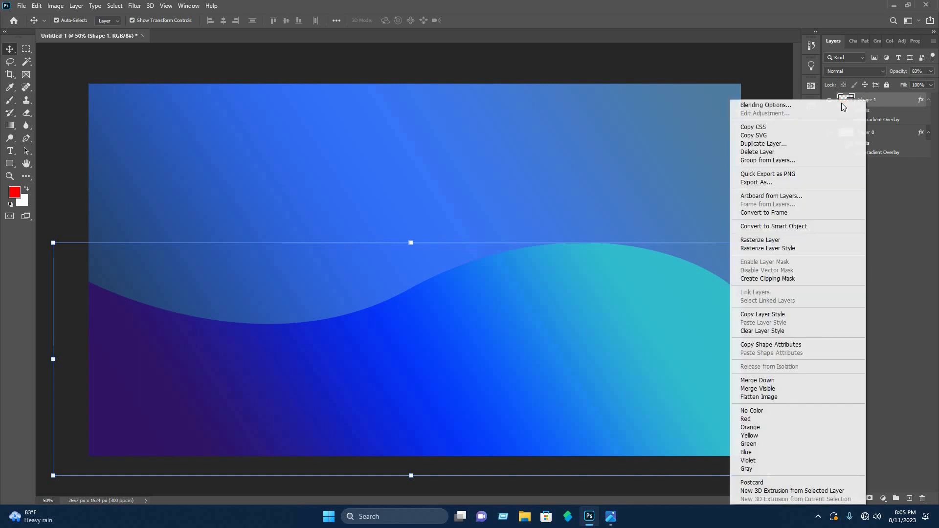
click(775, 104)
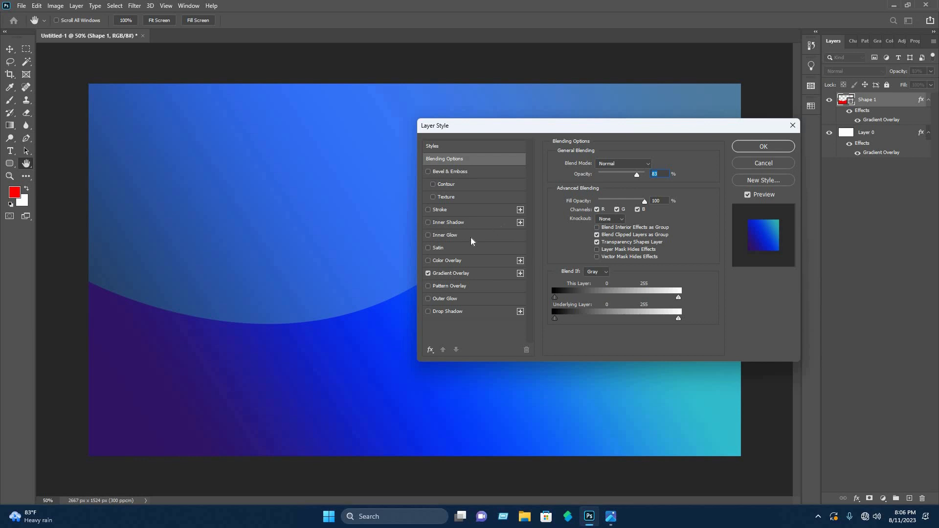
click(430, 237)
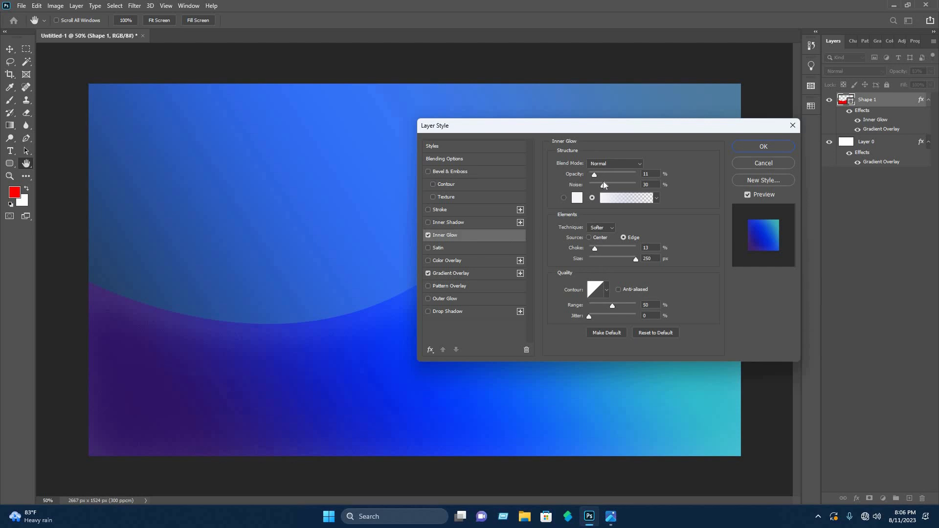
Set the wave's inner glow opacity to 16%, raise its noise and choke, and apply the layer style.
click(594, 175)
text(16)
click(594, 175)
click(608, 184)
click(607, 248)
click(748, 146)
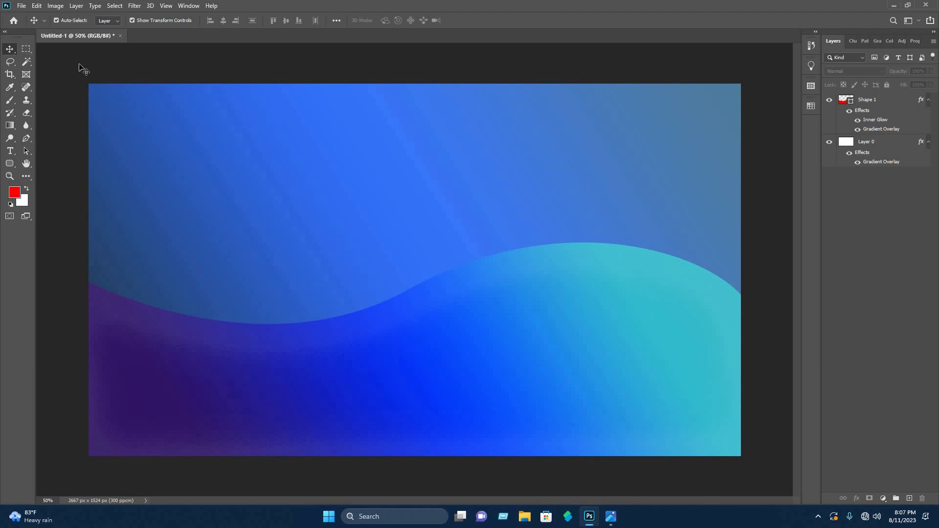
Open the icon files Copy of envelope-w.png, Copy of location w.png, Copy of phone-call w.png, Copy of profile_icon.k.png and Copy of white (1).png.
click(21, 6)
click(33, 26)
scroll(178, 148, down, 1)
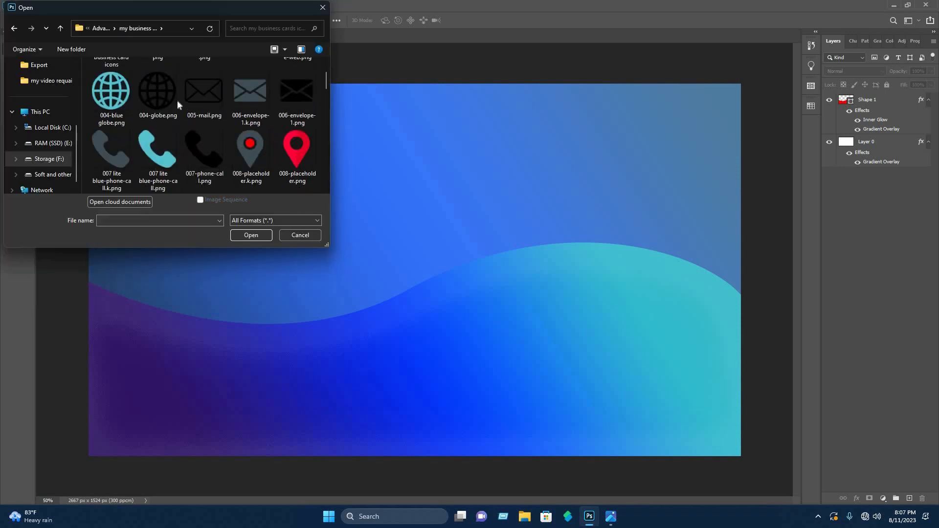
scroll(237, 117, down, 6)
click(297, 93)
scroll(216, 89, up, 1)
ctrl+click(208, 88)
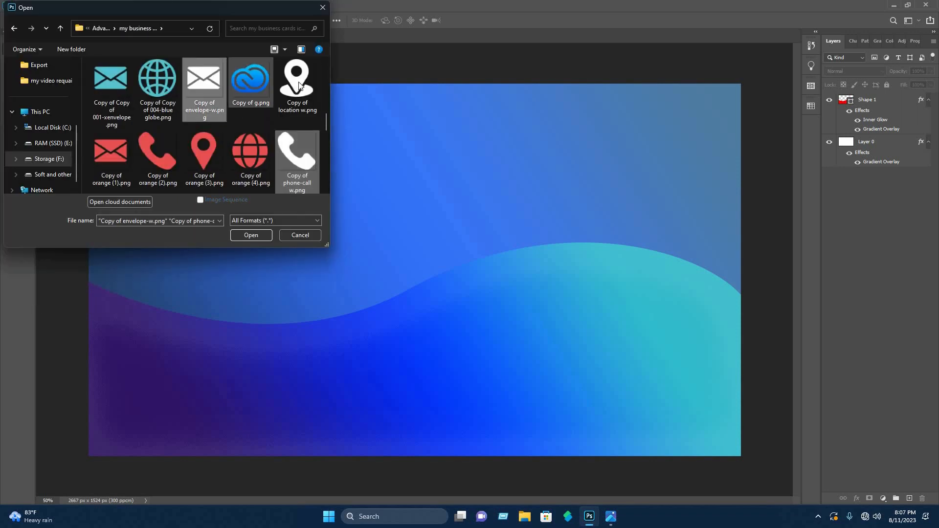
ctrl+click(298, 83)
scroll(269, 114, up, 1)
scroll(256, 130, down, 3)
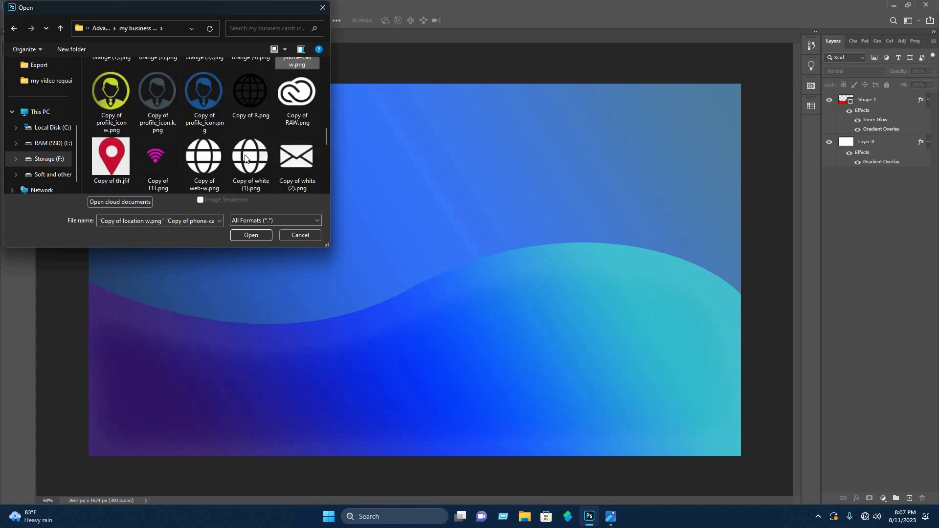
ctrl+click(246, 159)
scroll(210, 161, up, 1)
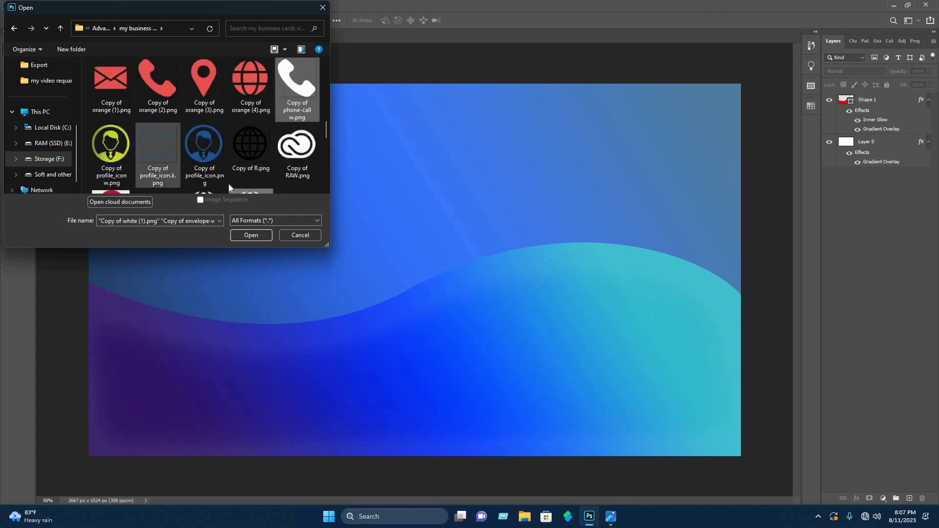
click(252, 233)
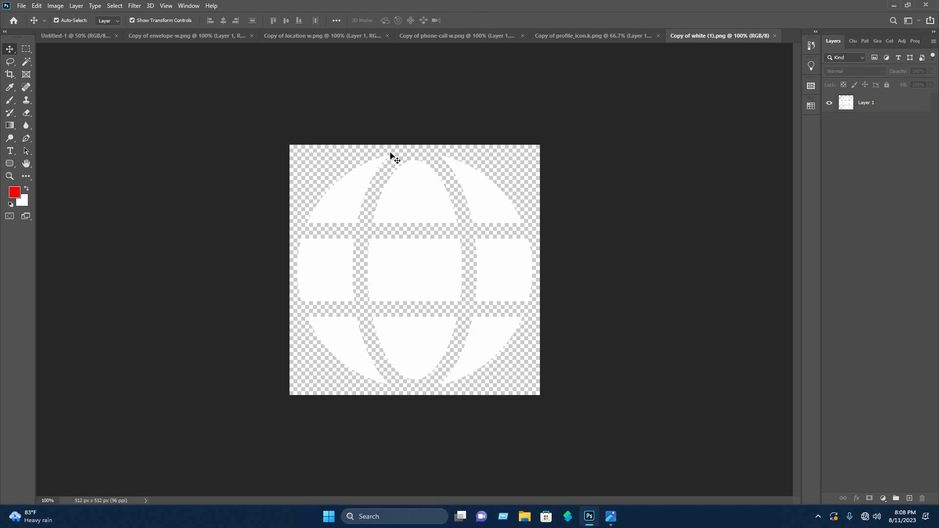
Copy the white globe icon into the wave design, scale it to about 18% and place it on the blue middle of the wave.
click(423, 36)
click(593, 36)
click(331, 36)
click(459, 35)
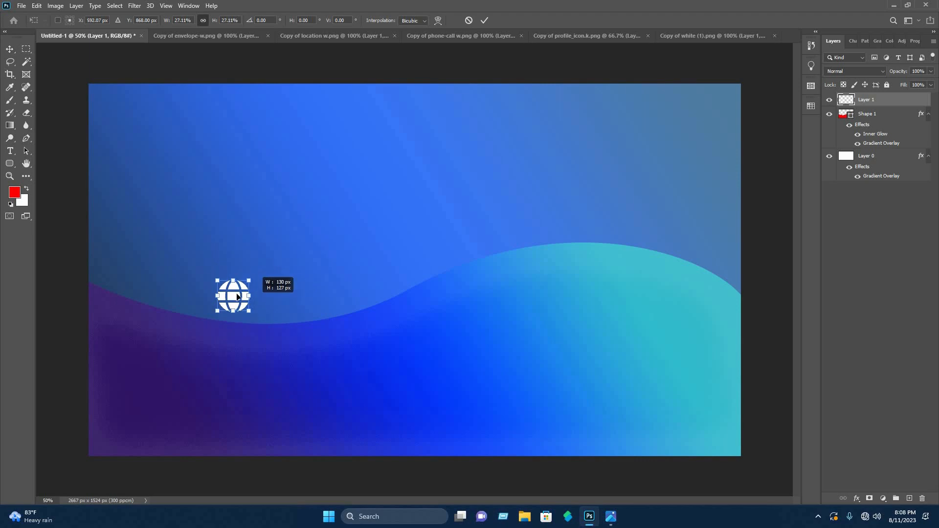
drag(245, 293, 240, 307)
drag(202, 371, 480, 327)
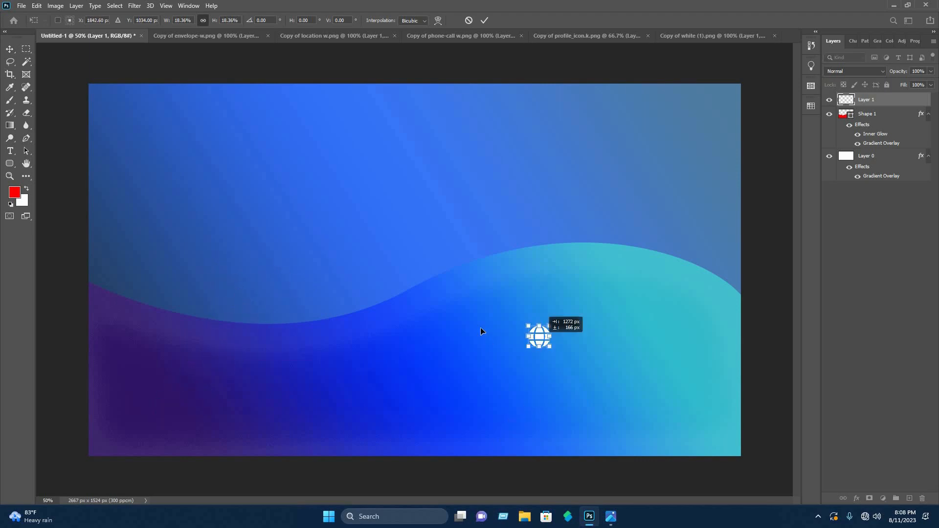
click(545, 208)
Copy the white phone icon into the wave design and scale it down over the canvas's lower-left area.
click(589, 37)
click(339, 36)
click(230, 36)
click(715, 36)
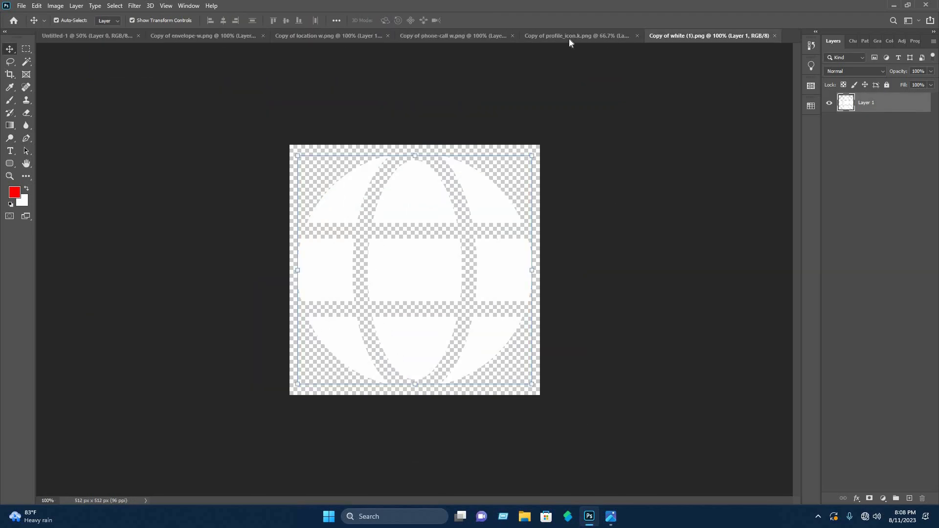
click(570, 38)
click(466, 35)
drag(364, 255, 264, 398)
drag(352, 406, 193, 369)
key(Return)
Move the phone icon's layer to the top of the stack and scale the icon to about 55% on the wave's purple area.
drag(875, 156, 876, 95)
drag(198, 371, 189, 357)
drag(209, 357, 169, 357)
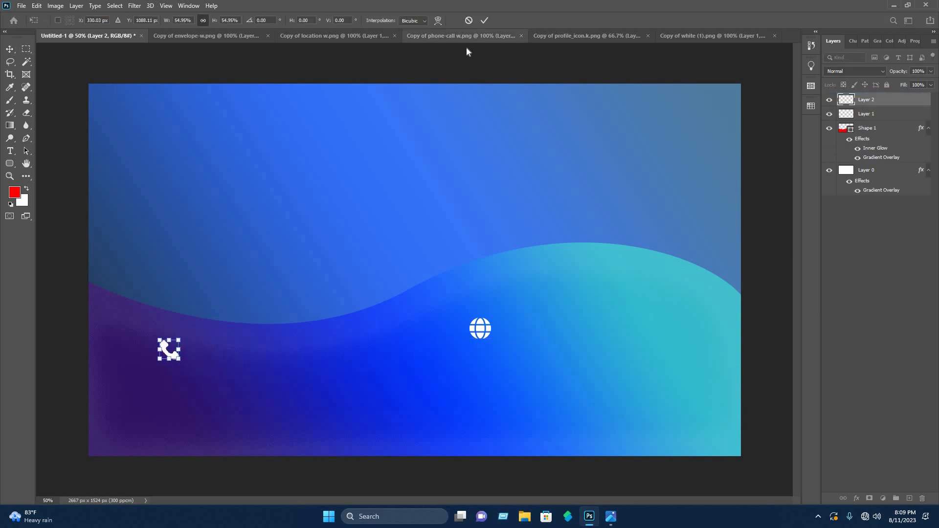
key(Return)
Copy the white envelope icon into the wave design and scale it to about 14% below the phone icon.
click(586, 36)
click(448, 35)
click(180, 35)
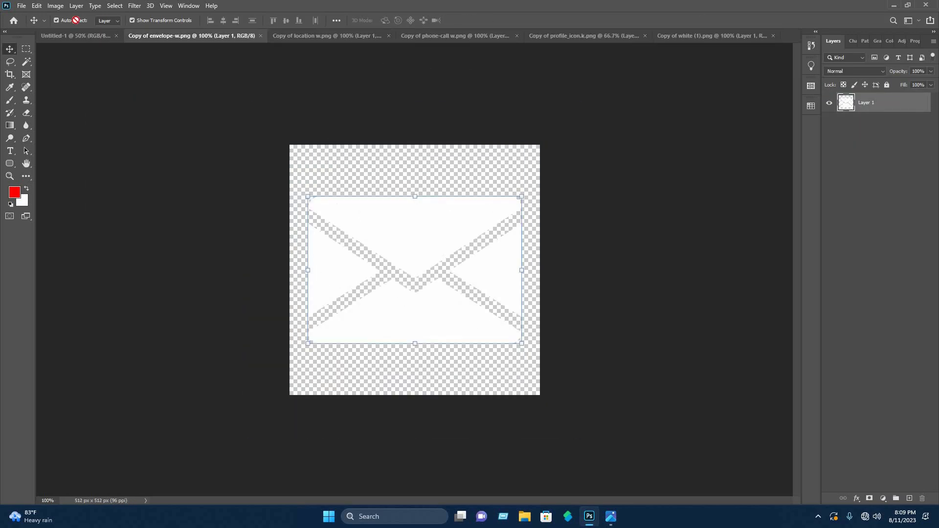
drag(414, 264, 76, 36)
drag(76, 35, 181, 404)
drag(235, 445, 143, 416)
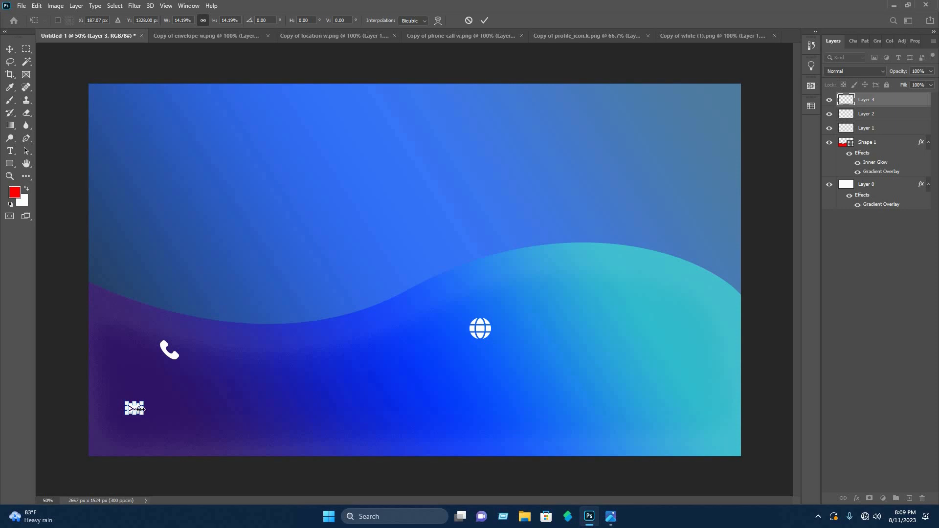
Shift the envelope icon so that it lines up vertically beneath the phone icon and commit the transform.
click(140, 409)
key(shift+Right)
key(shift+Right)
key(shift+Right)
key(shift+Right)
drag(151, 404, 160, 397)
drag(147, 405, 179, 411)
click(484, 20)
Move the phone and envelope icons slightly lower on the wave and shift the globe icon a little to the left.
drag(178, 351, 180, 358)
drag(174, 403, 175, 416)
click(222, 399)
drag(175, 362, 174, 371)
click(484, 328)
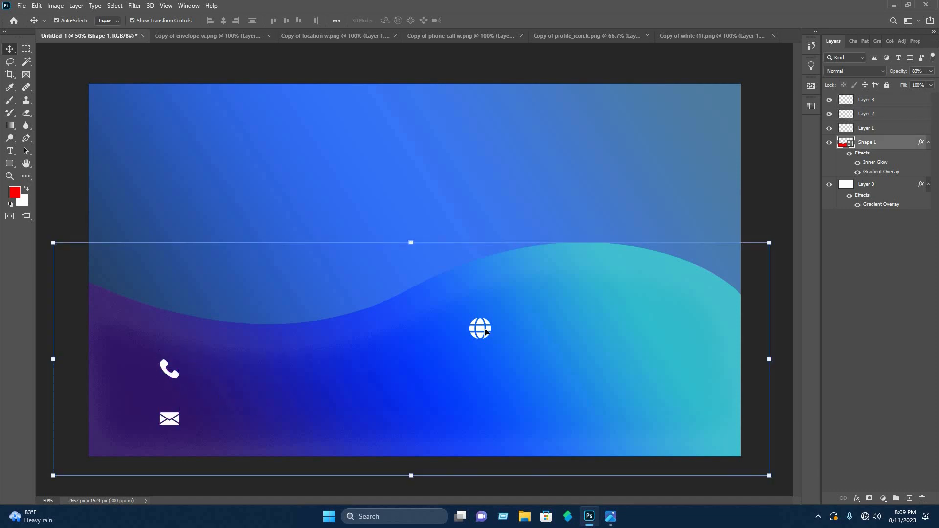
drag(484, 332, 446, 331)
Copy the white location pin icon into the wave design, placing it at small size beneath the globe icon.
click(334, 35)
drag(414, 274, 446, 387)
click(771, 218)
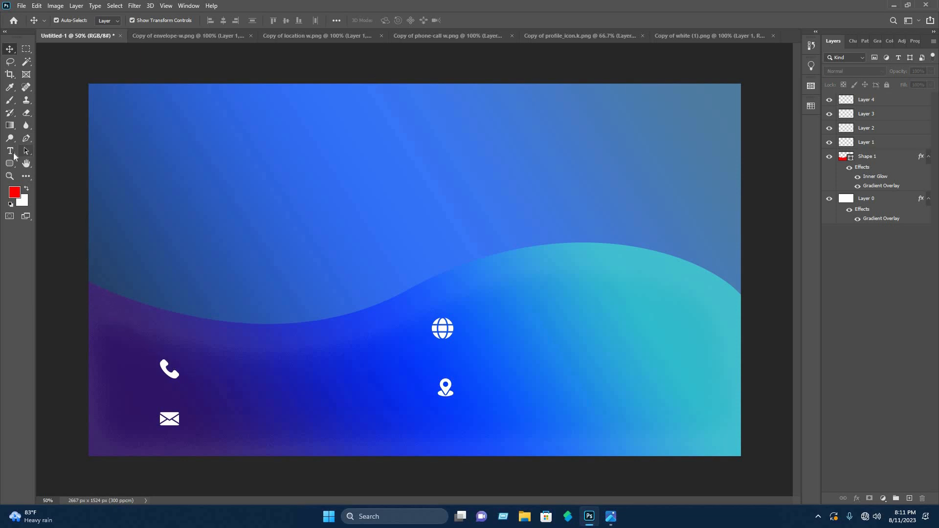
Add a text line with the +880 placeholder phone number and place it beside the phone icon.
click(13, 155)
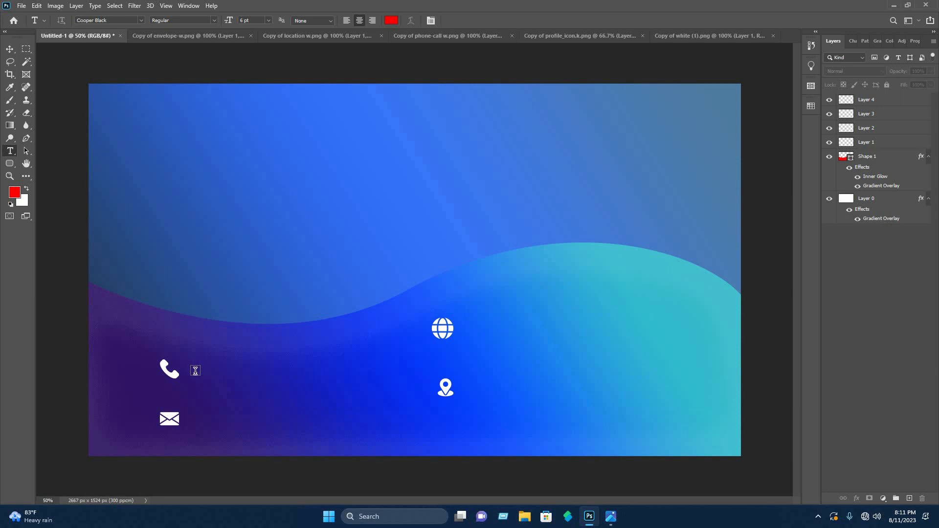
click(195, 371)
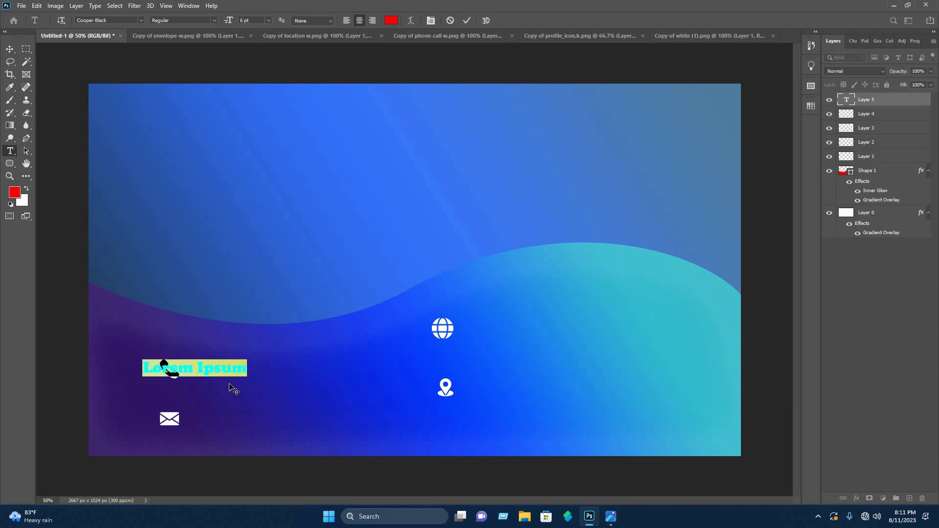
text(+880 XXXXXXXX)
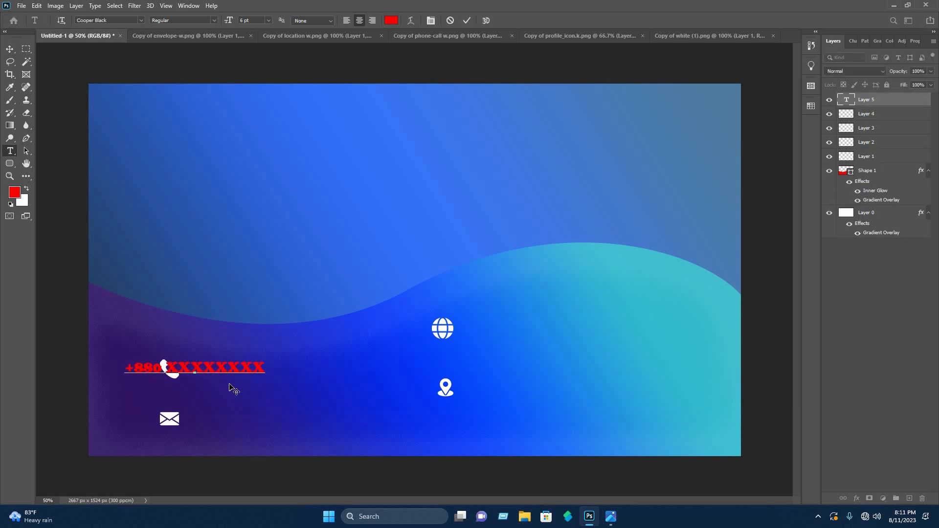
text(XX)
key(ctrl+Return)
key(v)
drag(240, 368, 317, 369)
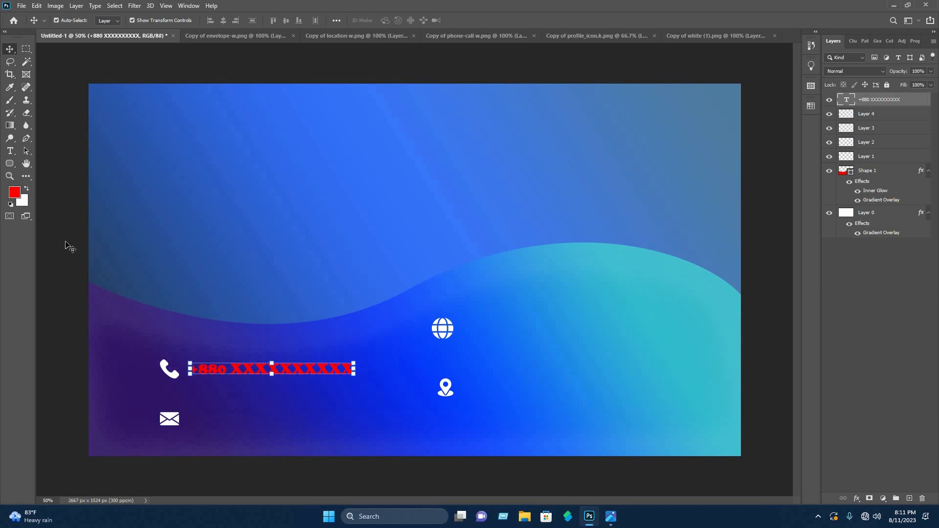
click(86, 251)
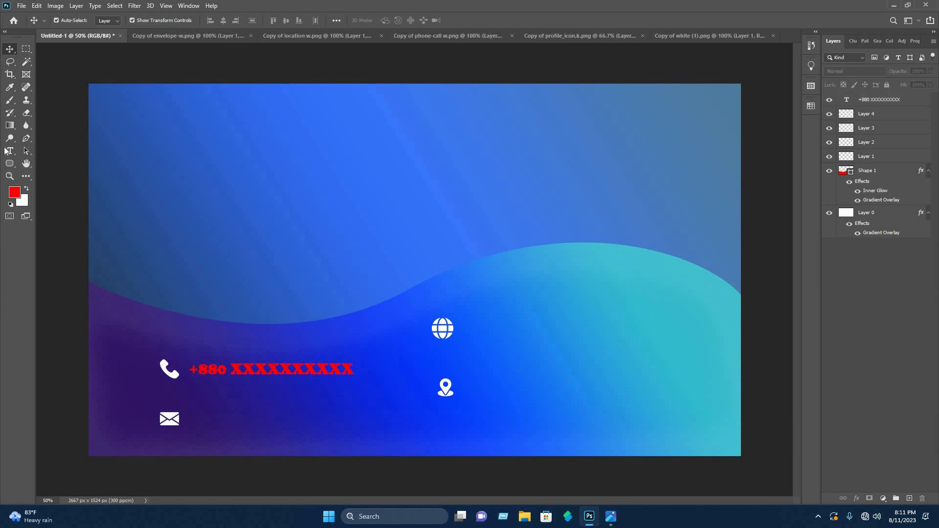
Add a text line with the placeholder e-mail address and place it beside the envelope icon, aligned under the phone text.
click(11, 150)
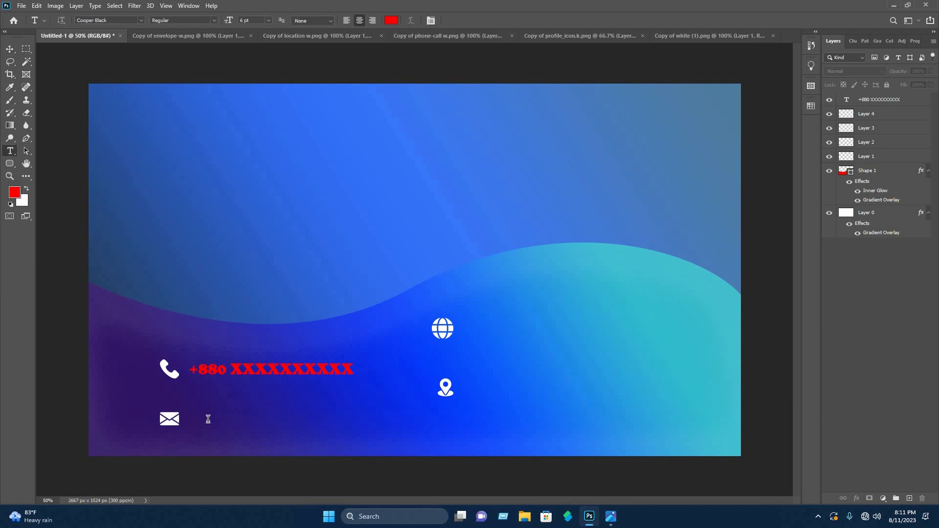
click(238, 422)
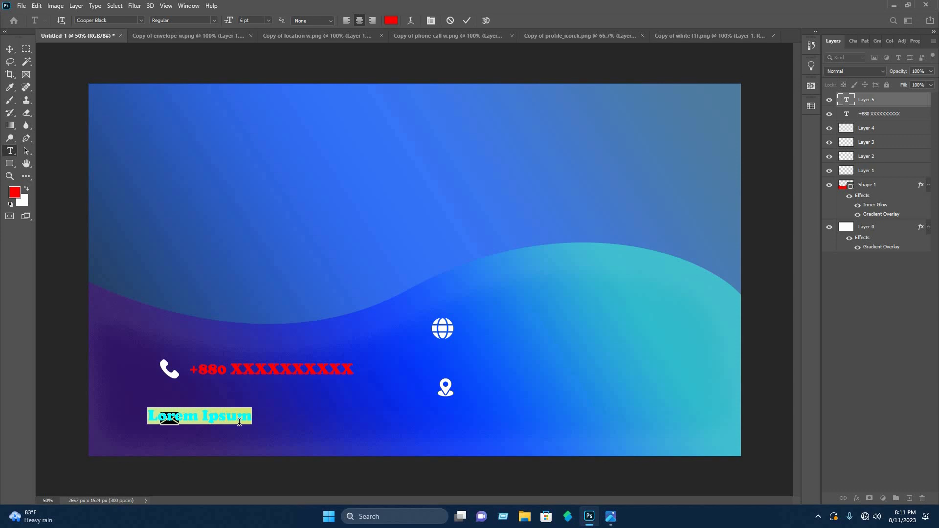
text(example@mail)
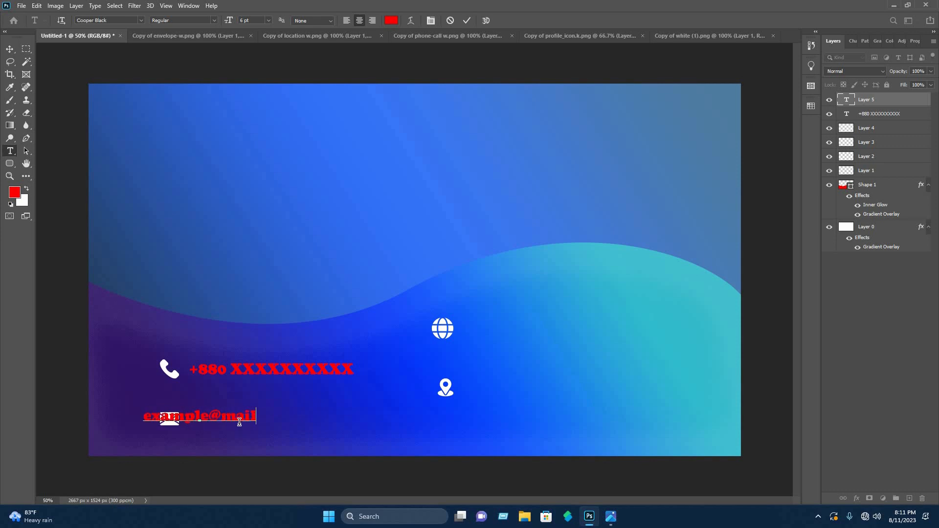
text(.com)
key(ctrl+Return)
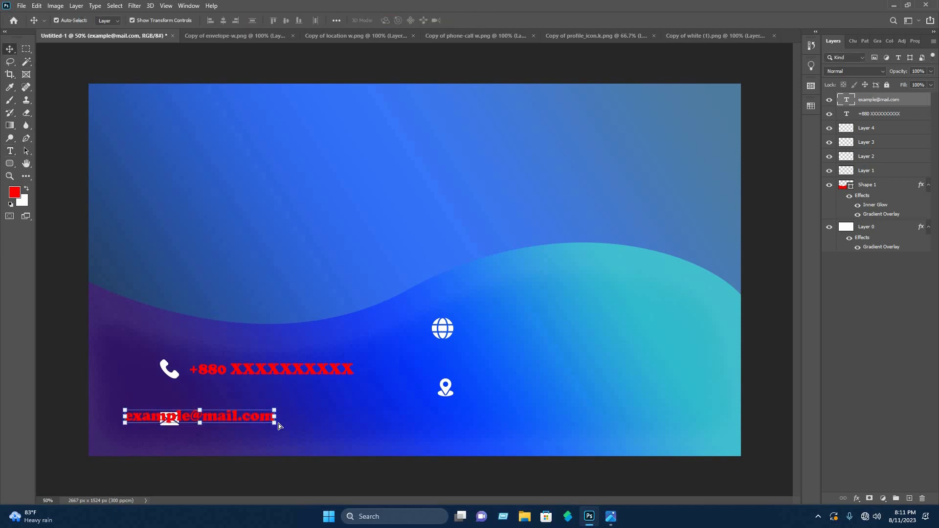
drag(247, 418, 312, 420)
click(78, 234)
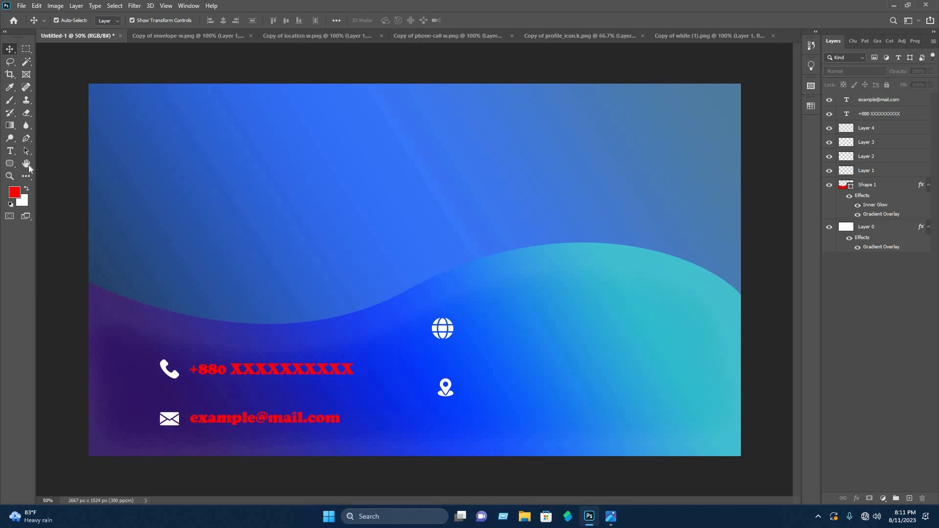
click(13, 154)
click(467, 332)
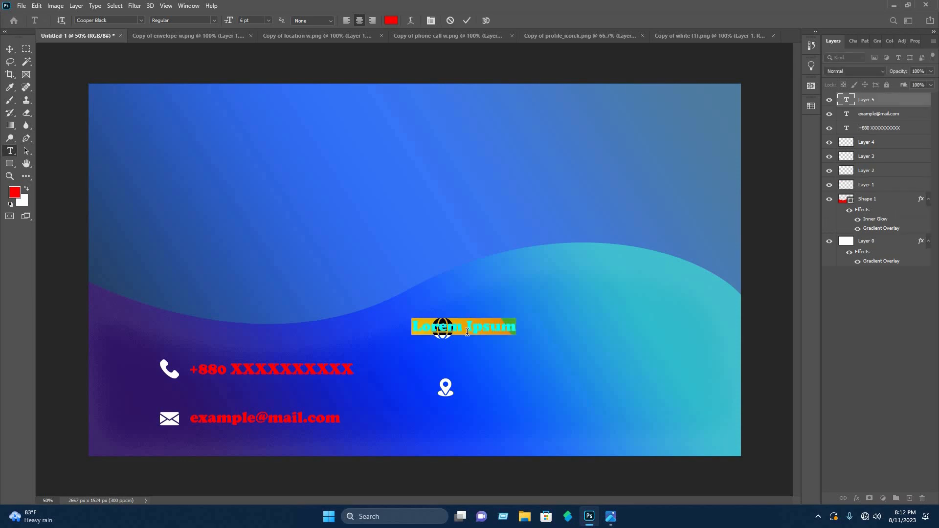
text(exa)
key(BackSpace)
key(BackSpace)
key(BackSpace)
text(www)
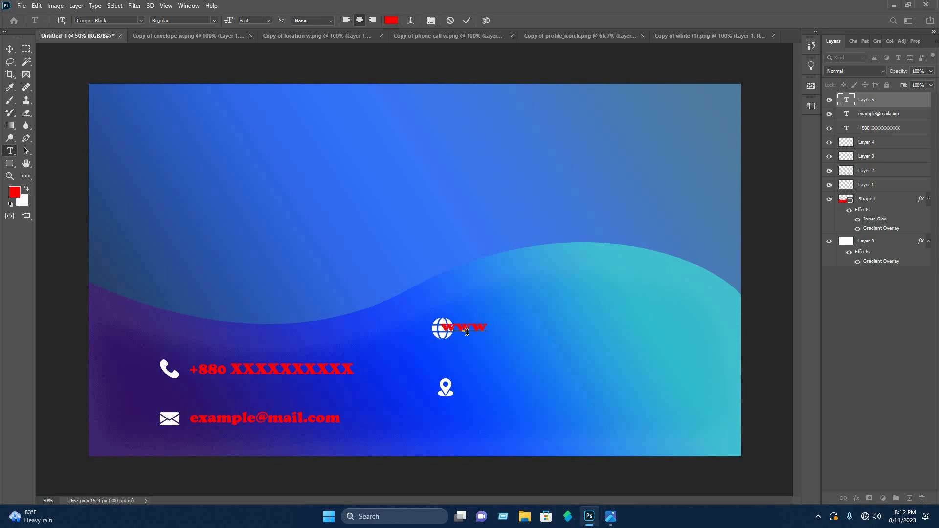
text(.example.com)
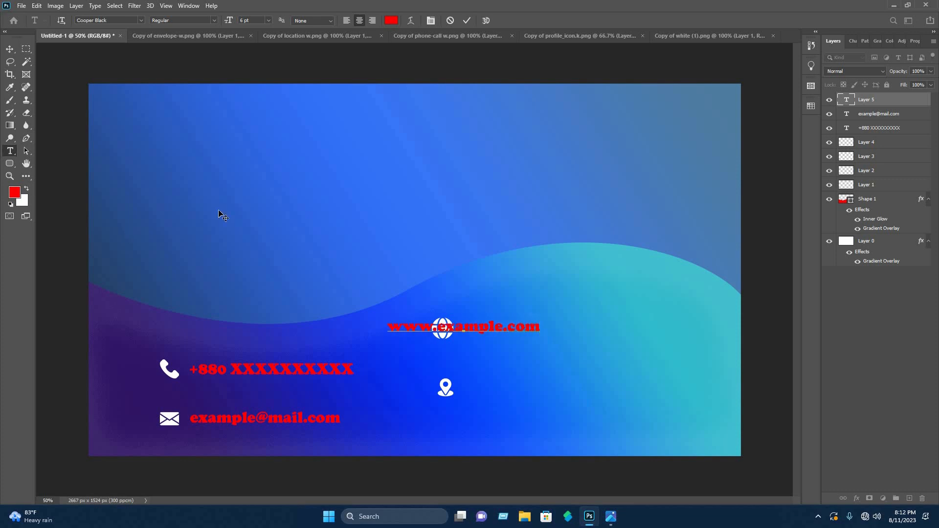
click(10, 49)
drag(504, 326, 582, 326)
click(75, 338)
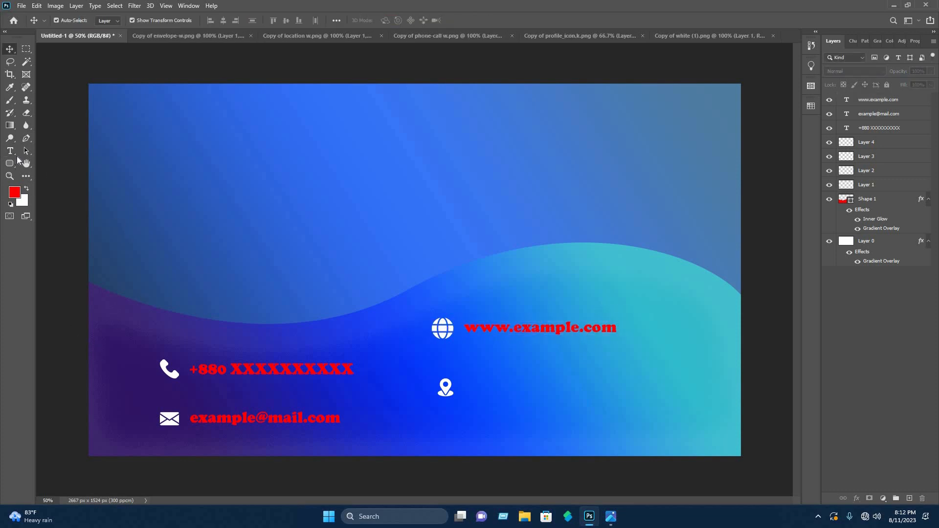
Add the text "Write your location" and place it beside the location pin icon, aligned under the website text.
key(t)
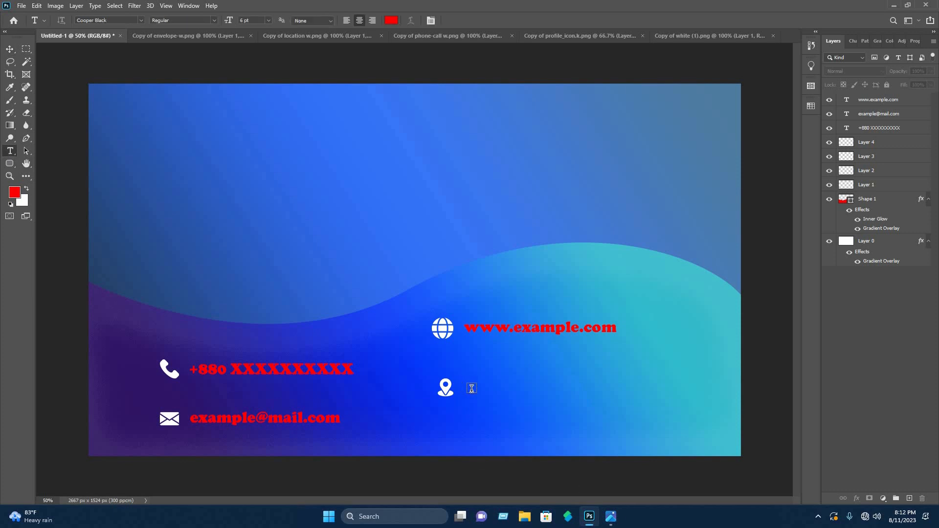
click(472, 389)
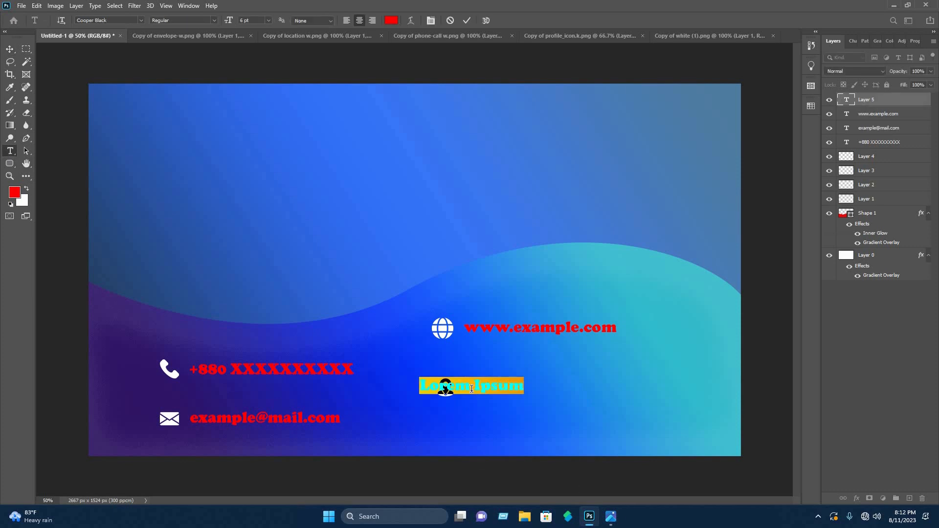
text(Write your location)
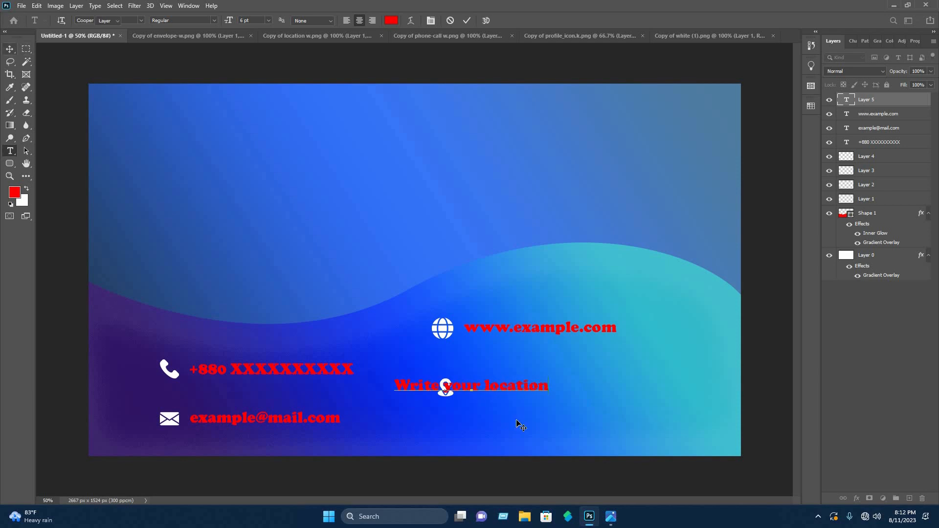
drag(531, 383, 600, 386)
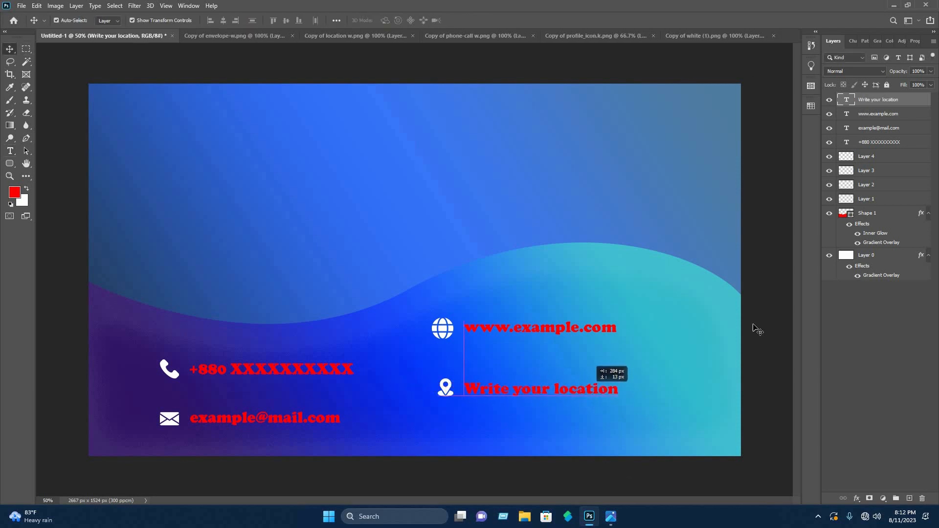
click(755, 327)
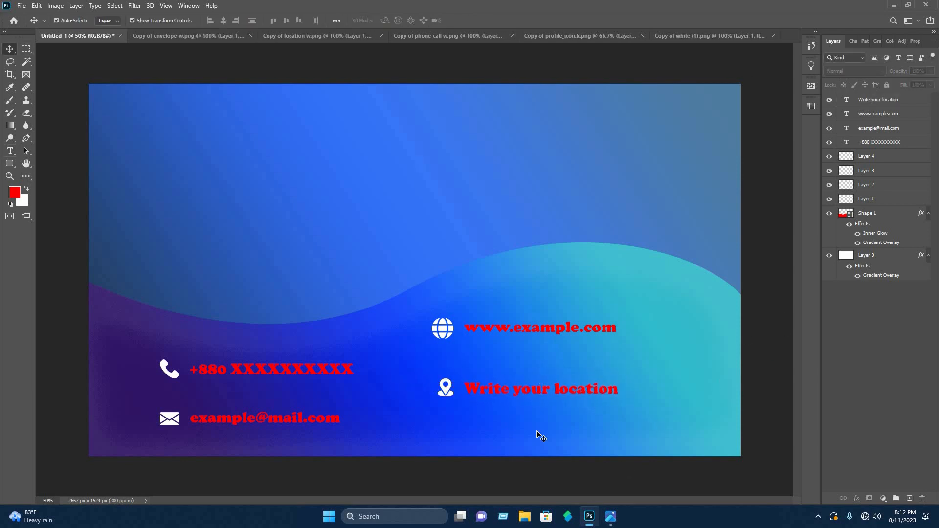
Change the phone number text colour to white (ffffff) and commit the edit.
click(292, 373)
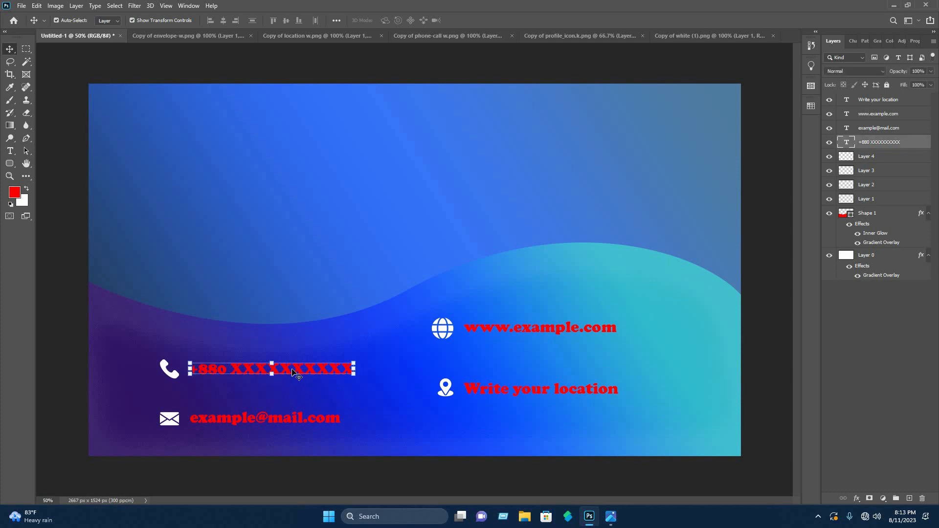
double_click(291, 367)
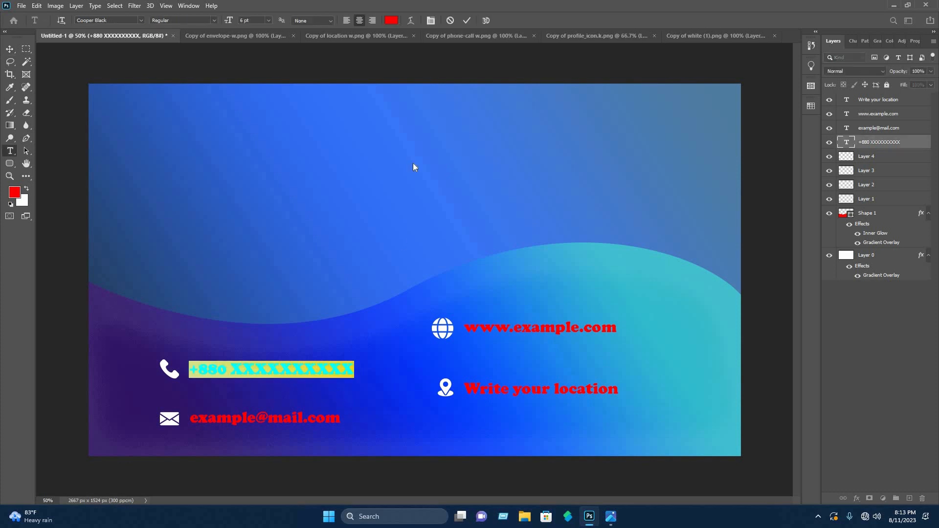
click(388, 22)
click(732, 264)
click(732, 264)
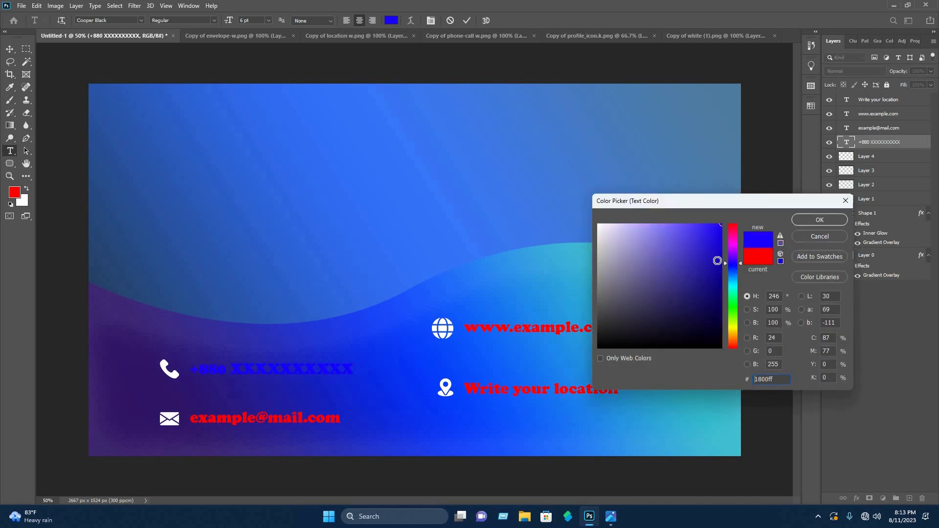
click(597, 224)
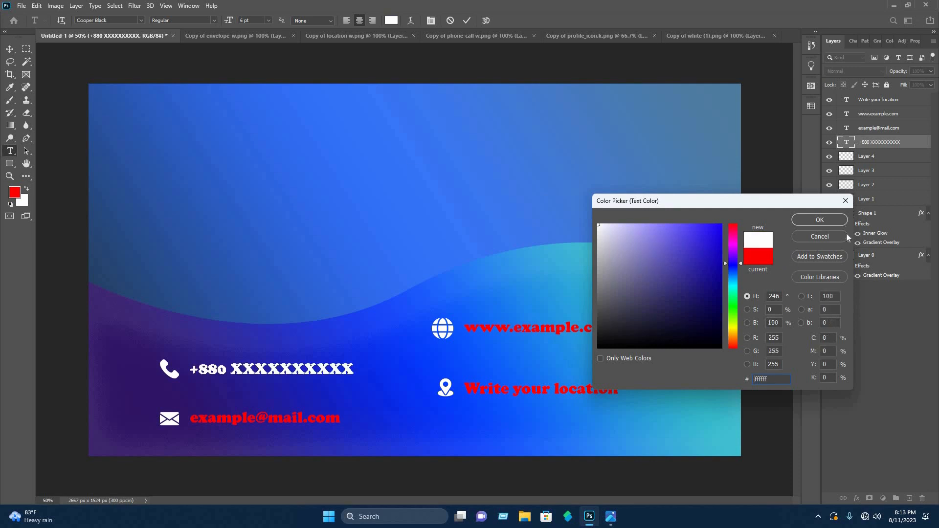
click(820, 220)
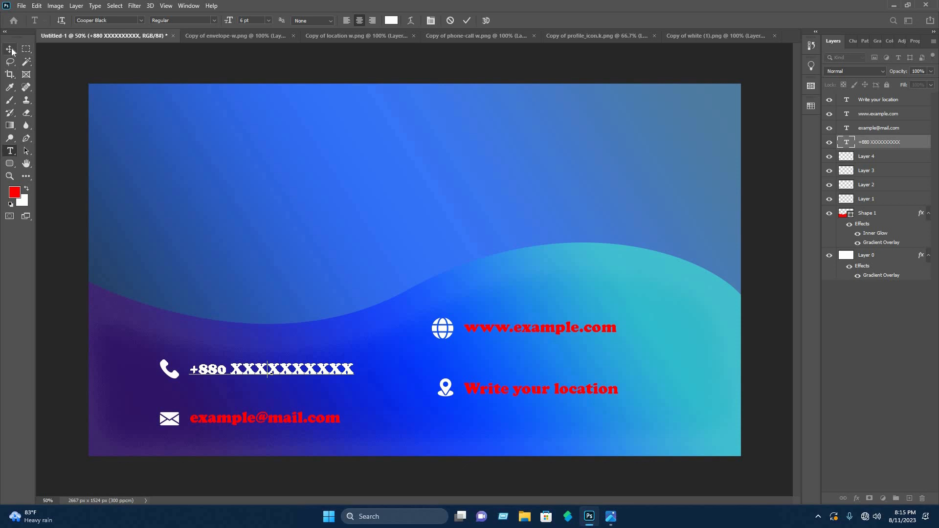
key(ctrl+Return)
key(v)
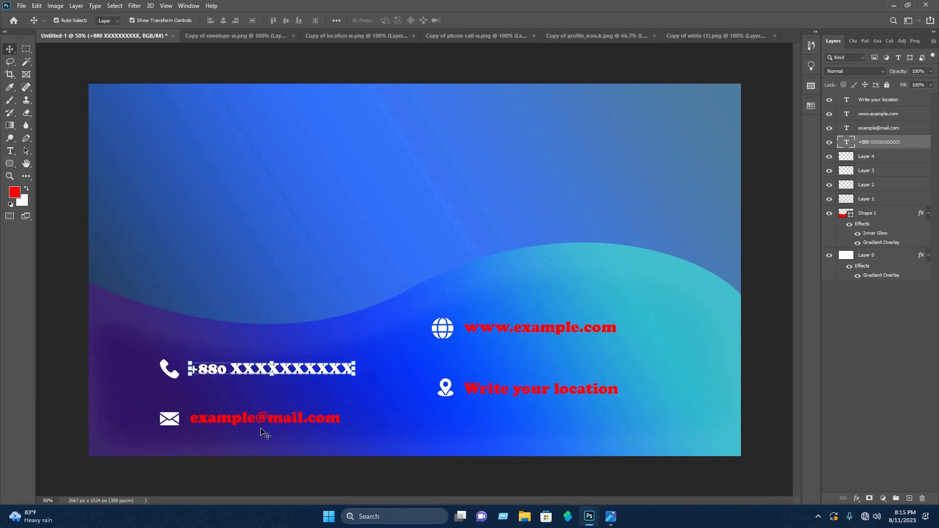
Recolour the e-mail text beside the envelope icon to white (ffffff) and commit the edit.
double_click(240, 415)
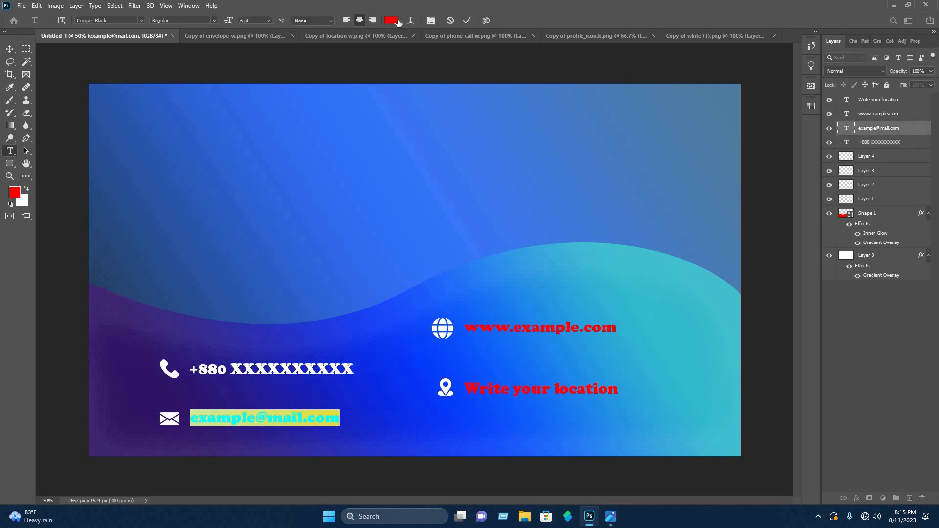
click(394, 21)
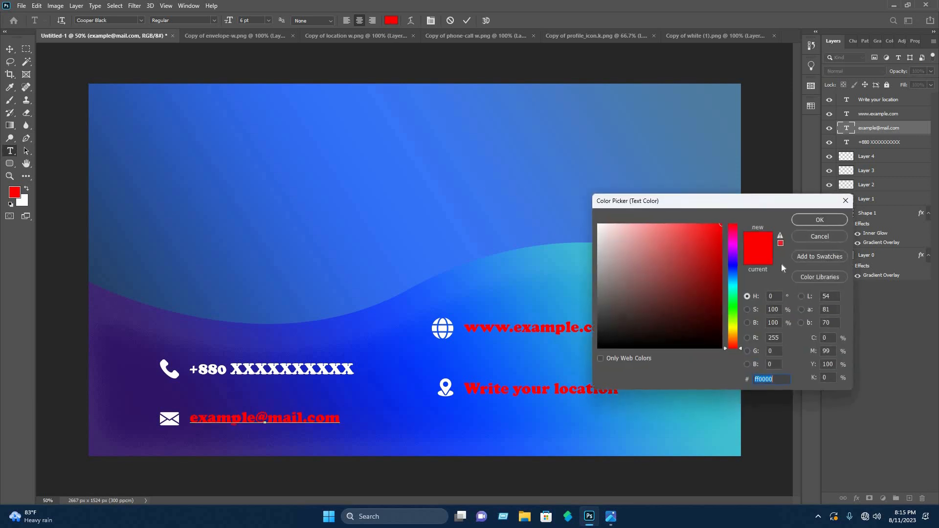
text(ffffff)
key(Return)
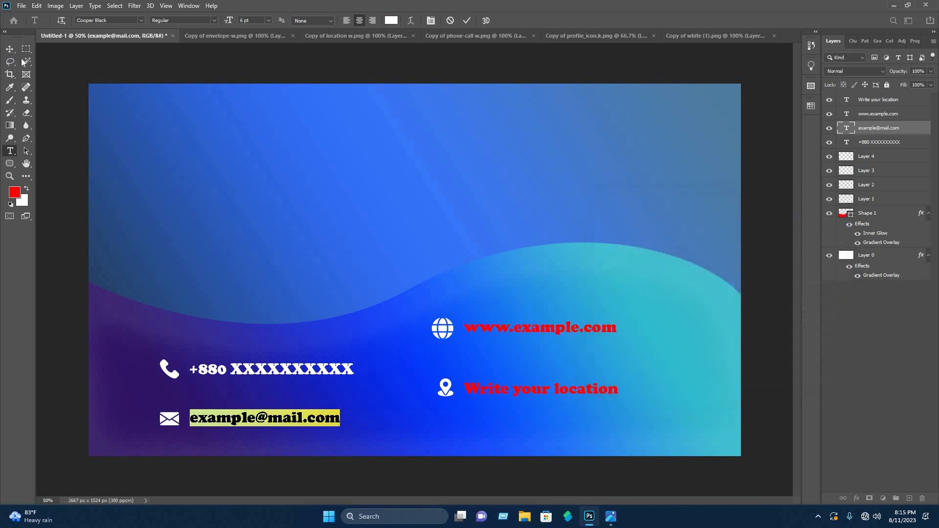
key(ctrl+Return)
key(v)
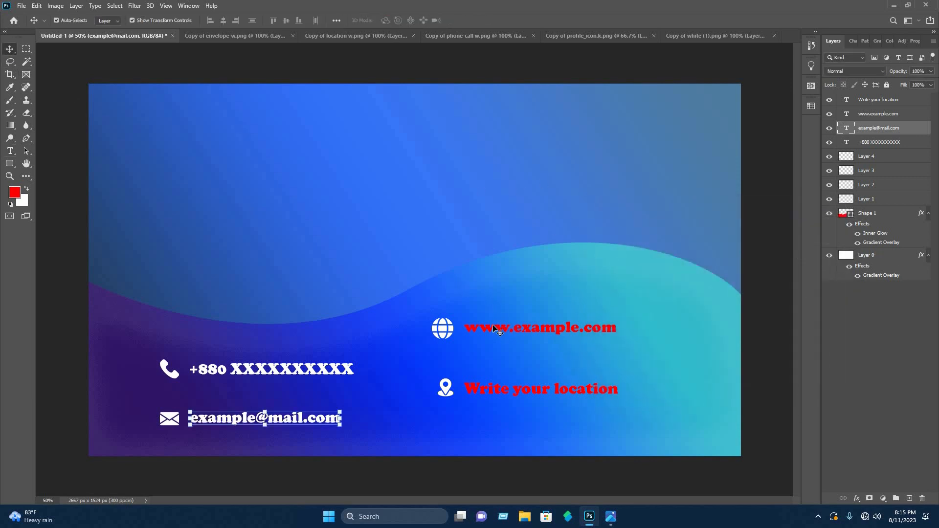
click(532, 332)
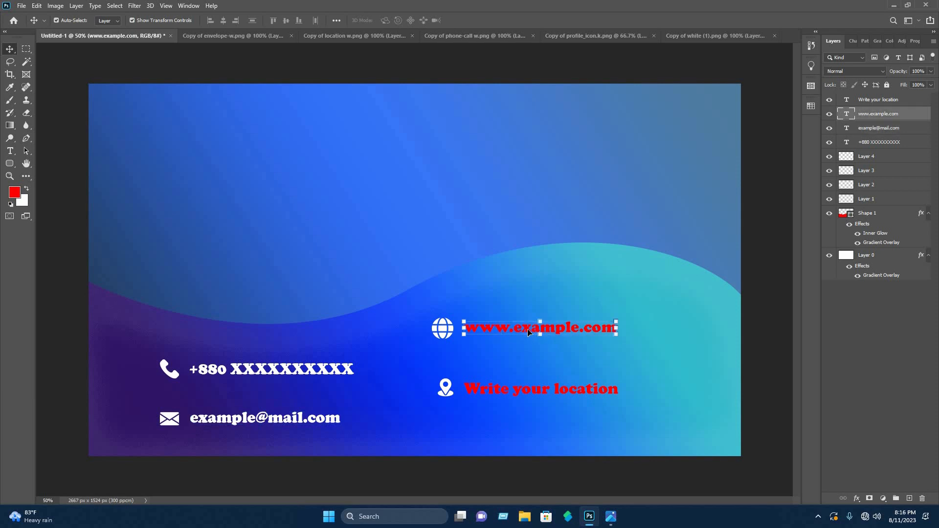
key(Return)
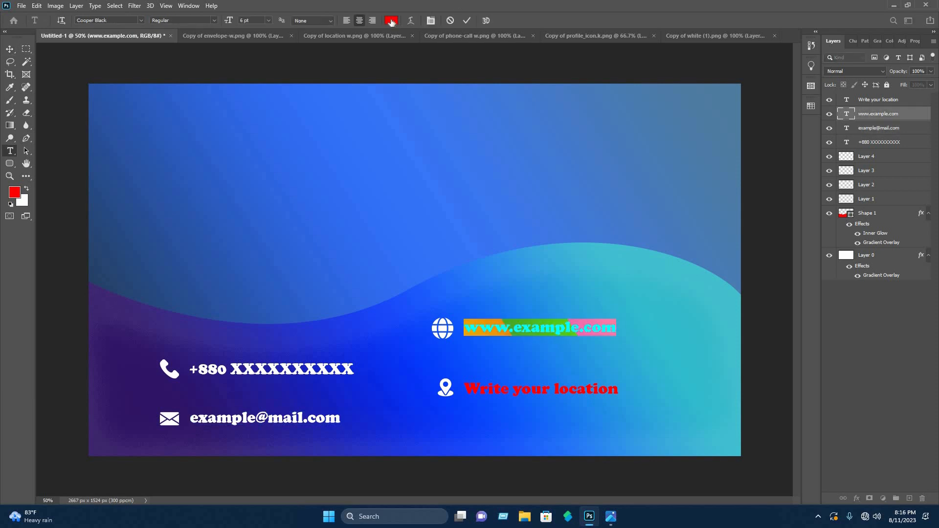
text(ffffff)
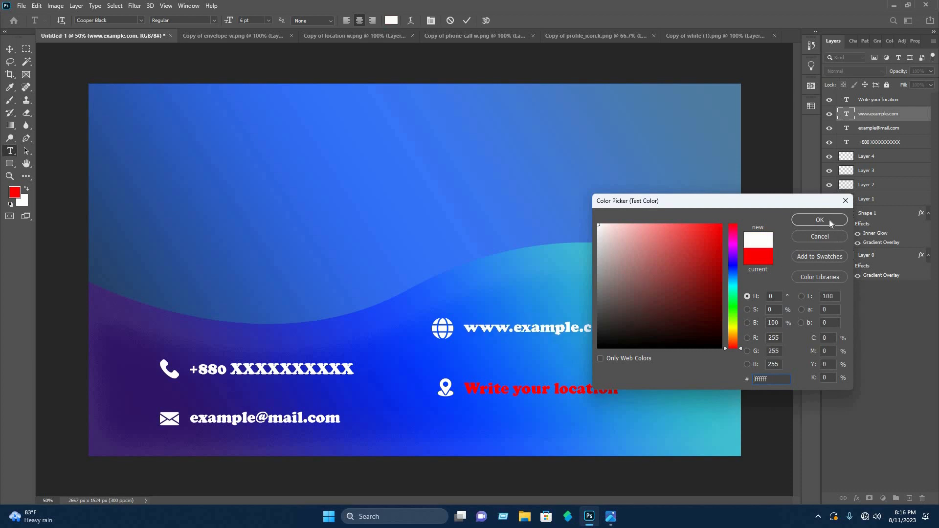
key(Return)
Recolour the "Write your location" text to off-white (fafafa) and commit the edit.
click(555, 390)
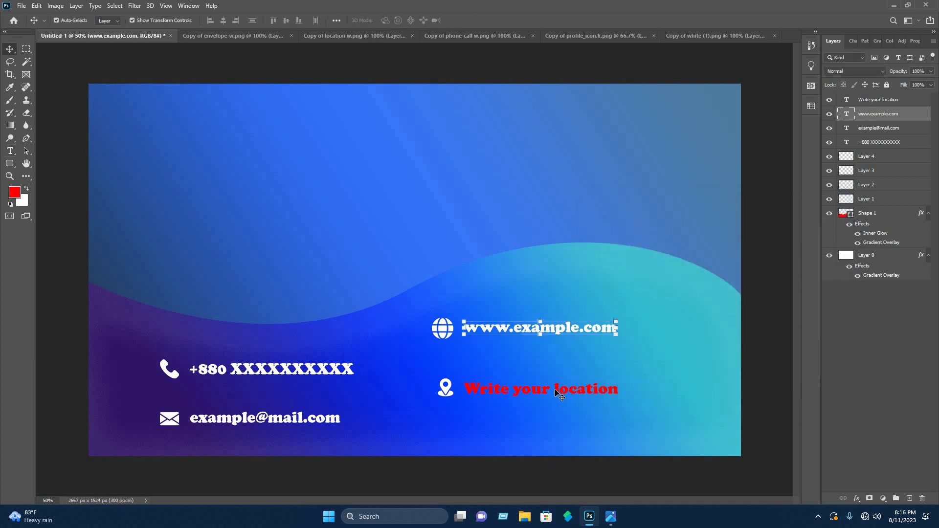
click(554, 388)
key(Return)
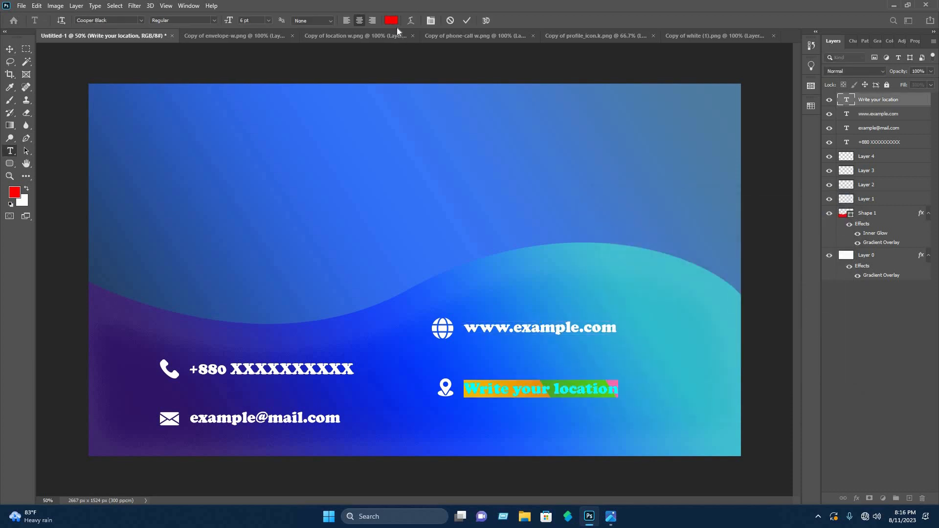
click(391, 20)
text(ffffff)
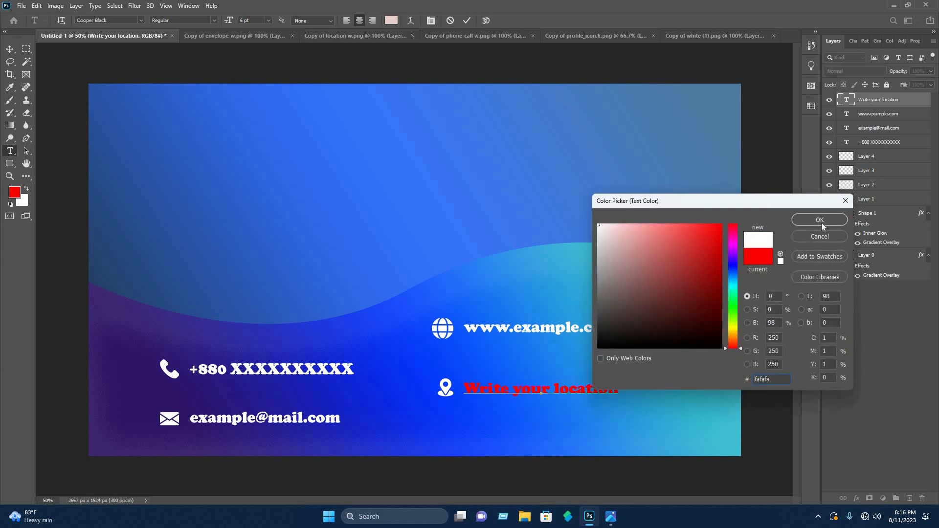
key(Return)
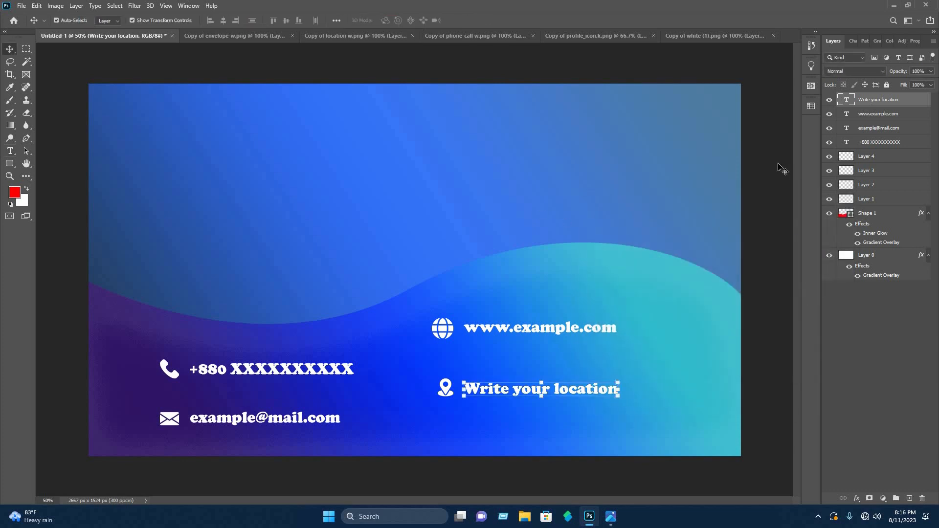
click(761, 182)
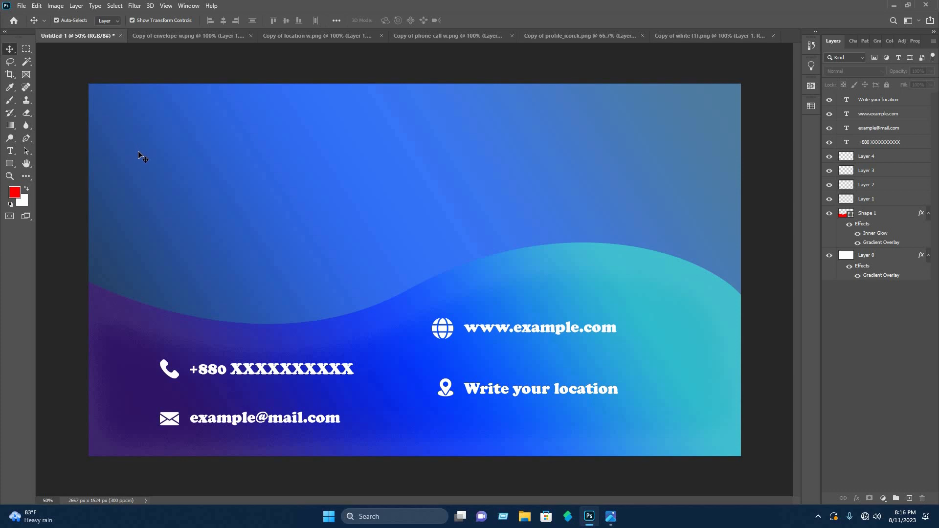
Open the logo file Nasib IT.png and bring its circular logo into the Untitled-1 card design.
click(22, 6)
click(29, 27)
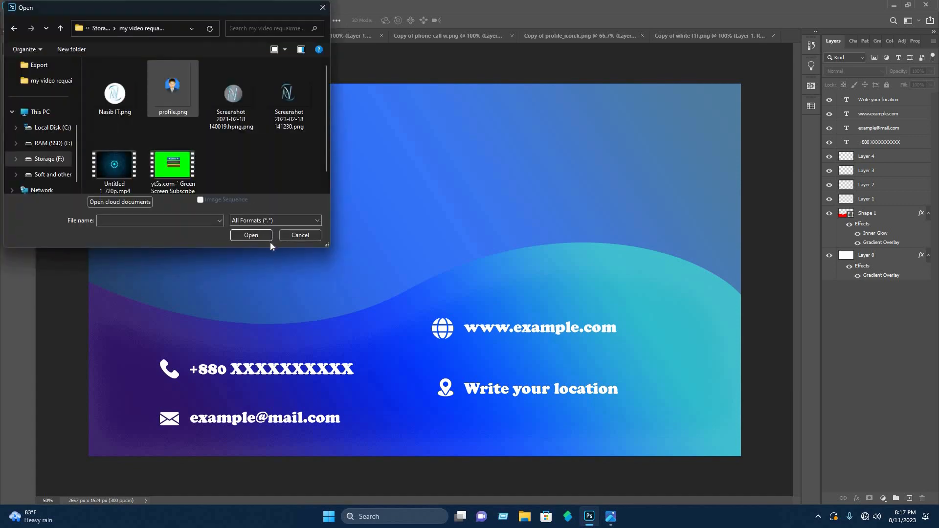
click(251, 235)
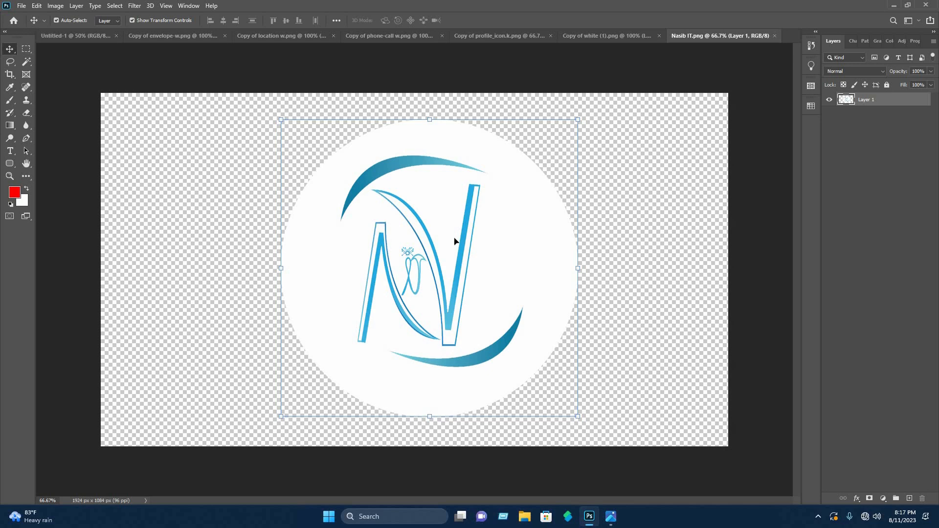
drag(129, 46, 543, 192)
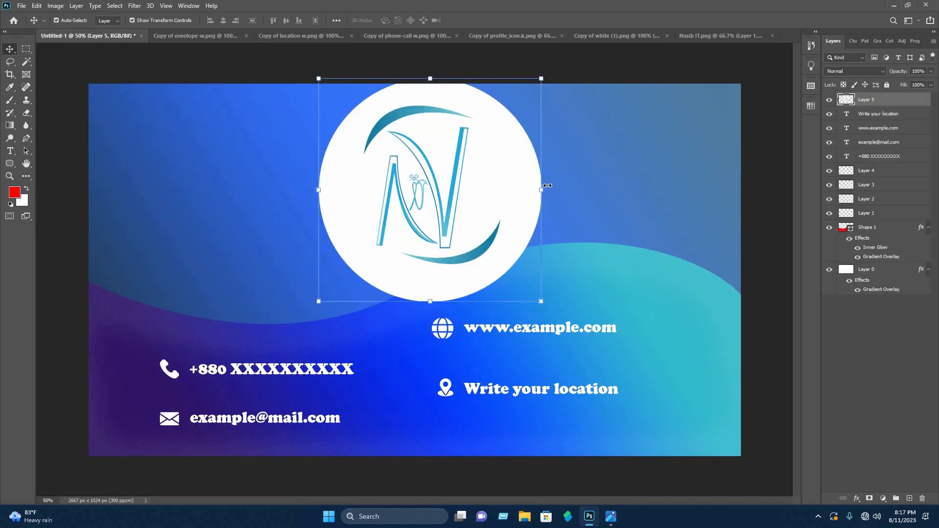
Scale the logo down to about 44.8% and centre it near the card's upper edge.
drag(446, 190, 471, 144)
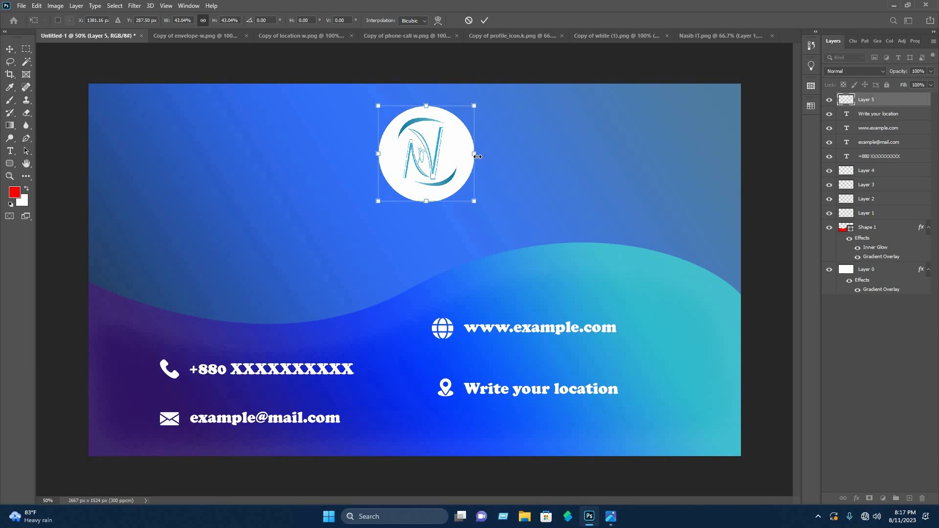
drag(474, 155, 459, 151)
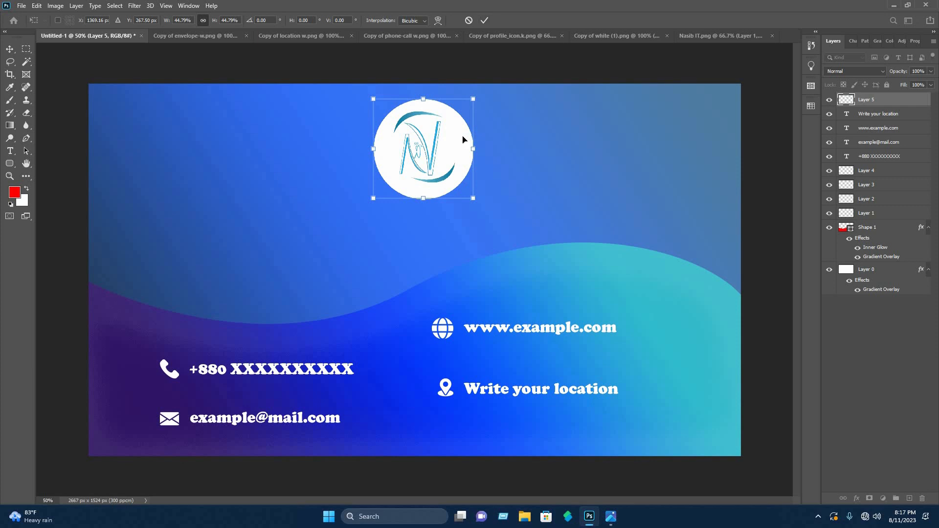
click(483, 21)
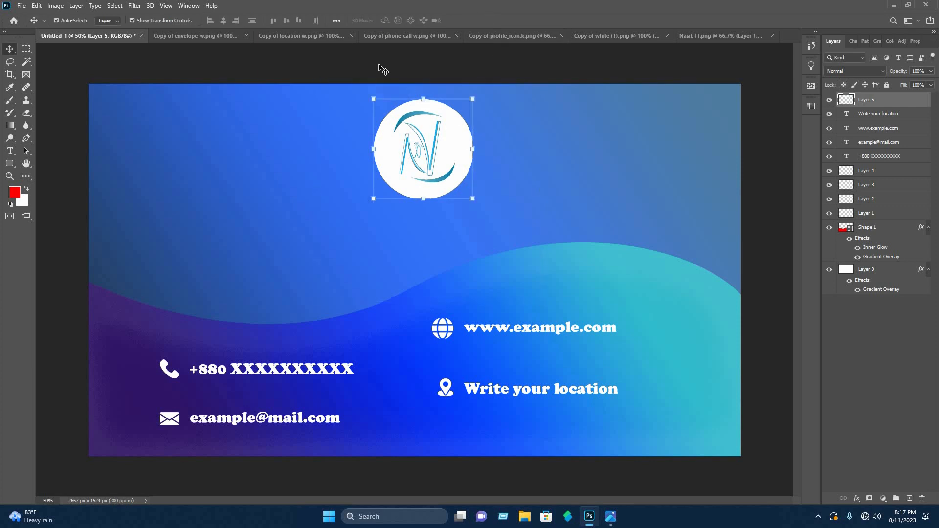
click(218, 132)
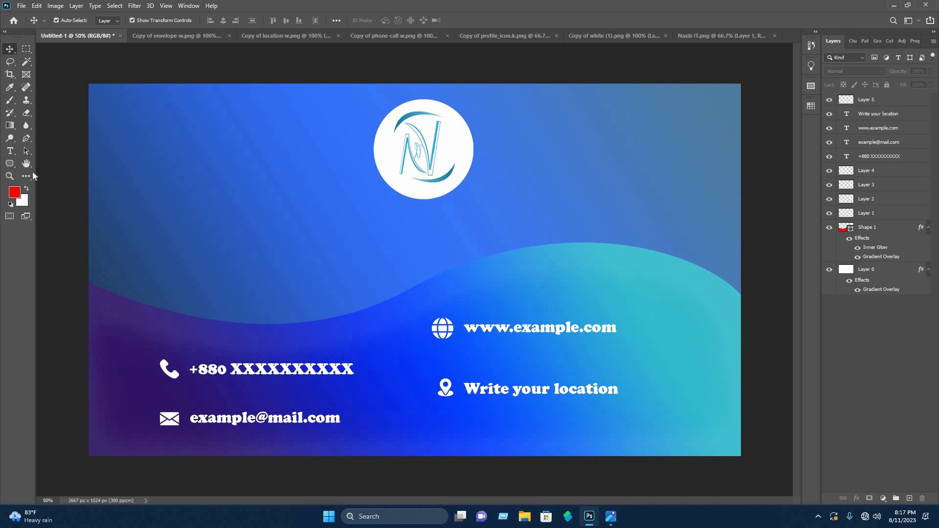
Add the white text "Nasib IT" in 6 pt Copper Black below the logo.
click(9, 150)
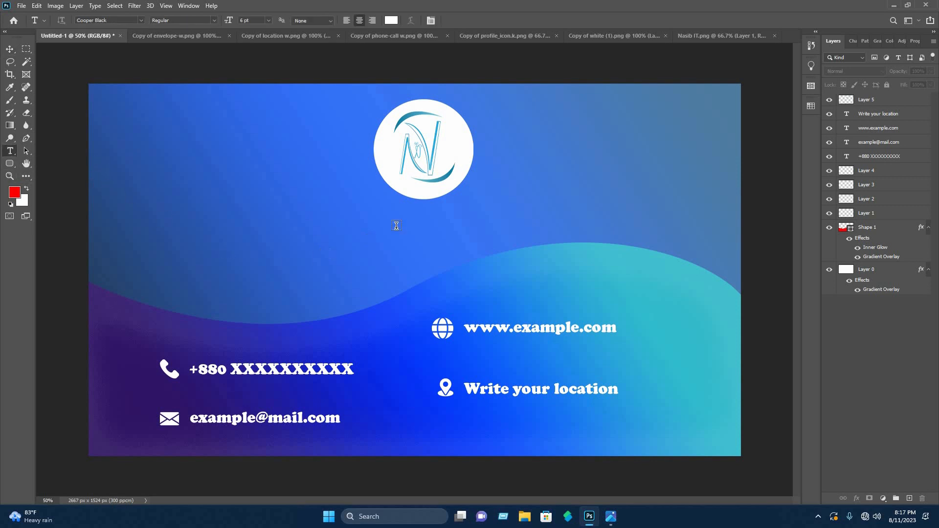
click(364, 225)
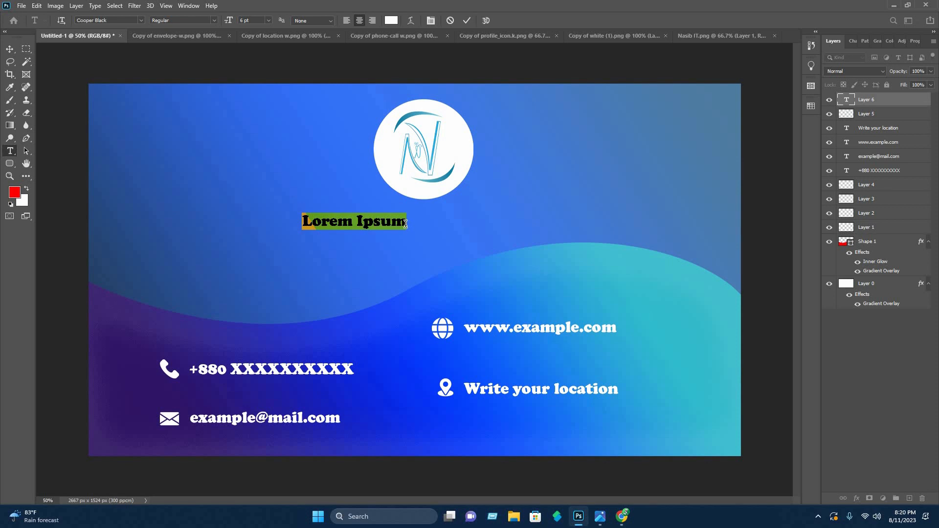
click(297, 223)
key(ctrl+a)
text(Nasib IT)
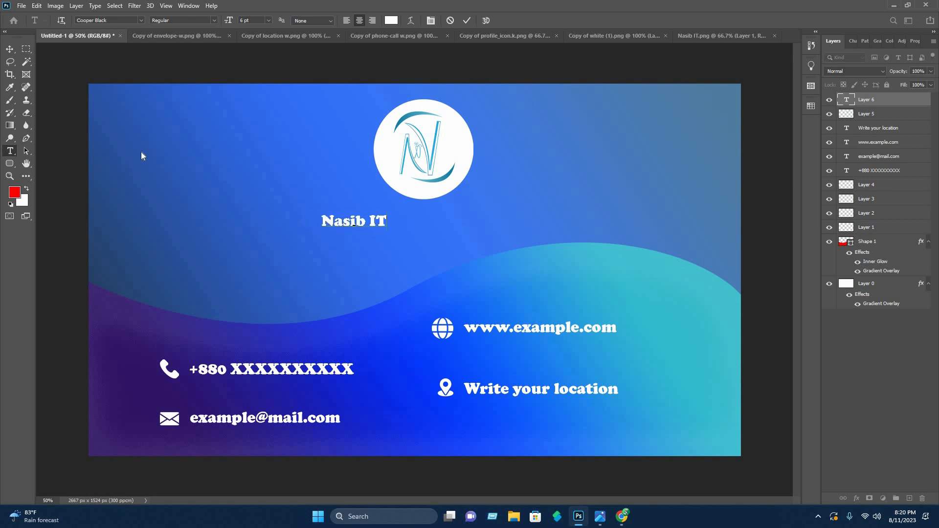
click(464, 22)
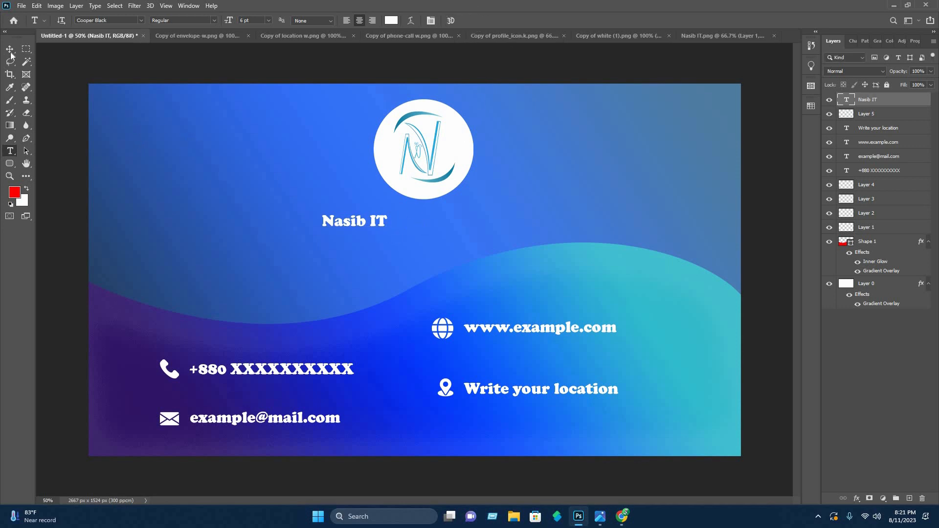
Enlarge the "Nasib IT" text to about 142.7% and centre it directly beneath the logo.
click(10, 49)
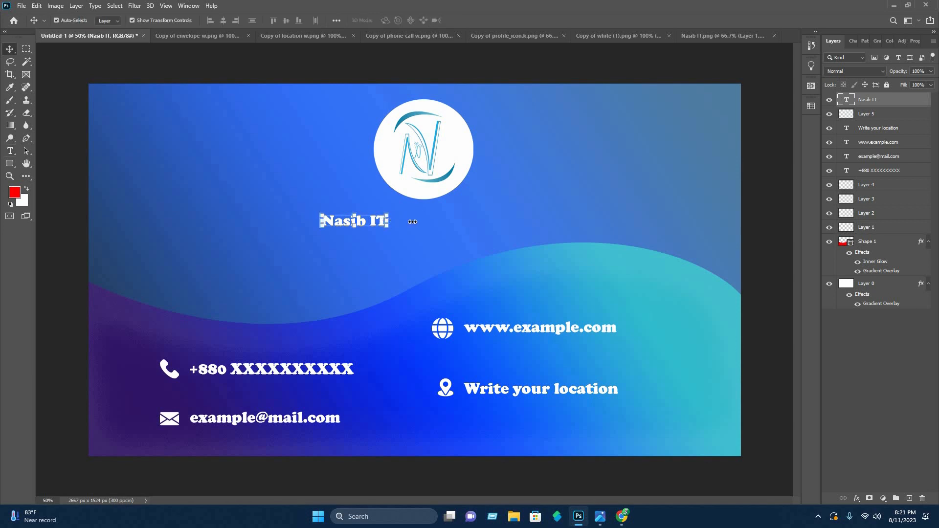
drag(387, 221, 453, 75)
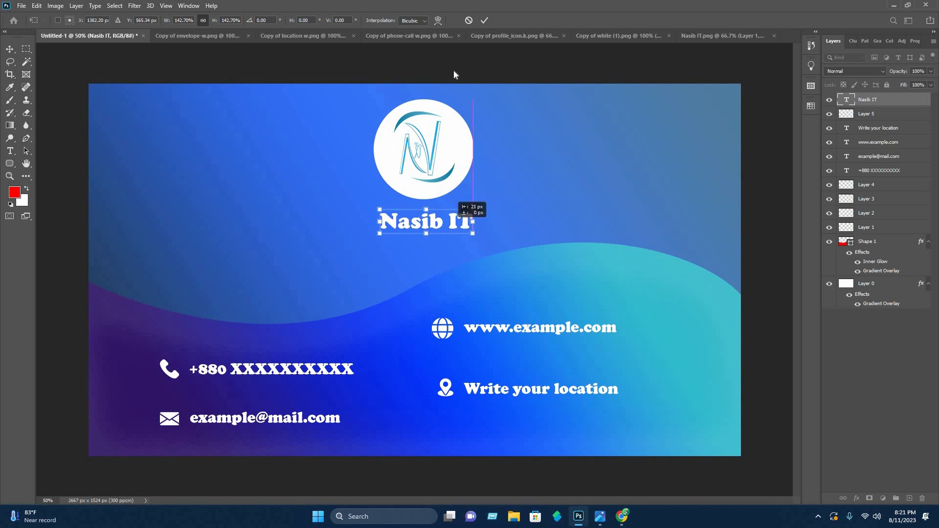
click(485, 19)
click(748, 270)
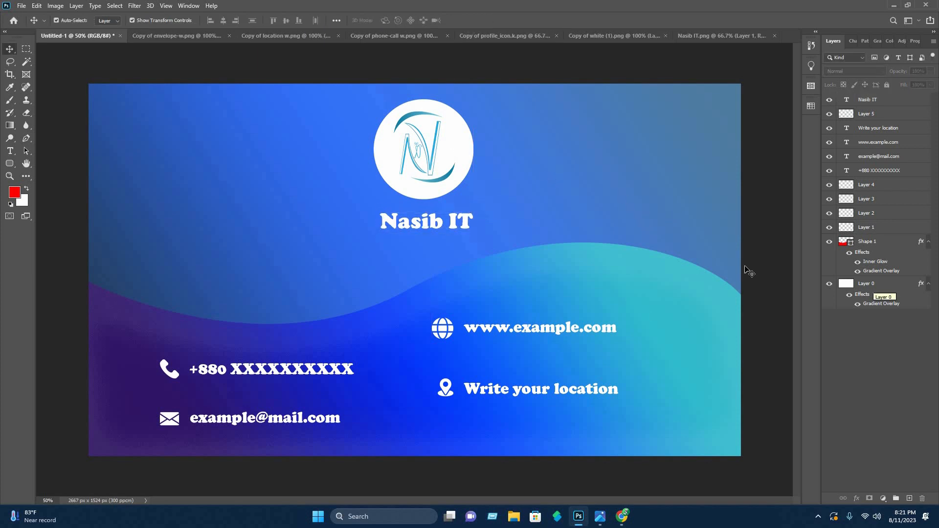
Change the gradient overlay style of the background Layer 0 to Radial.
click(873, 287)
right_click(868, 286)
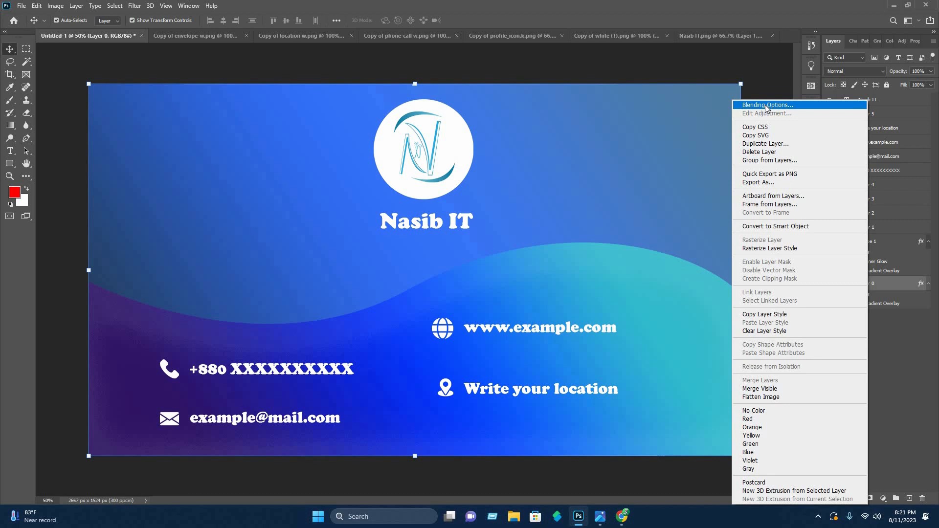
click(766, 105)
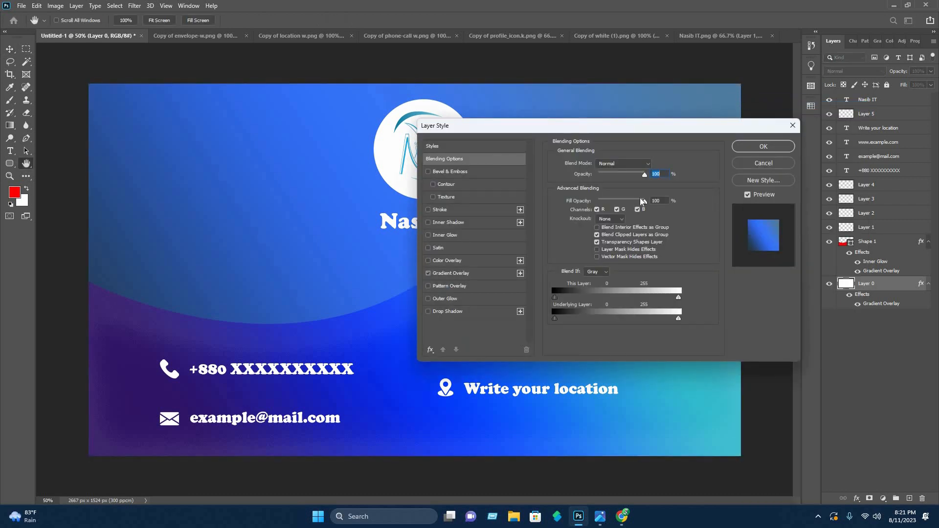
click(453, 274)
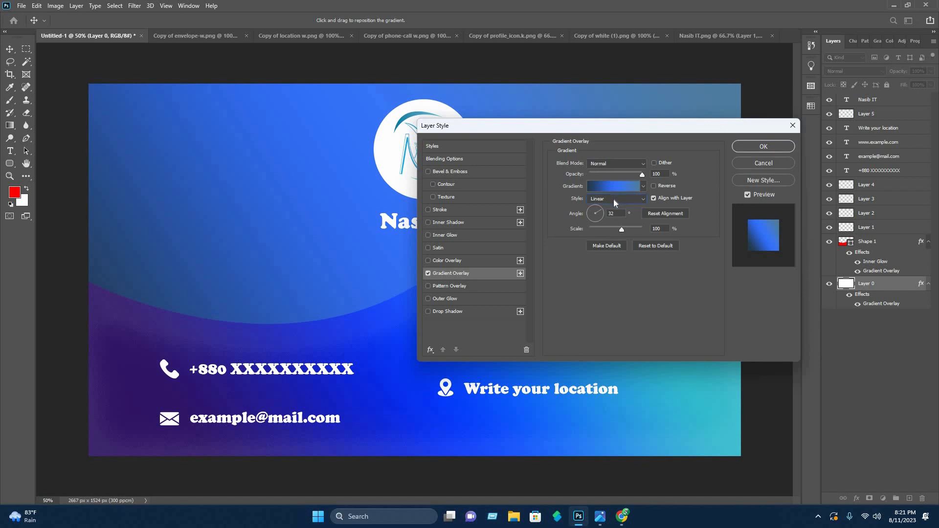
click(614, 199)
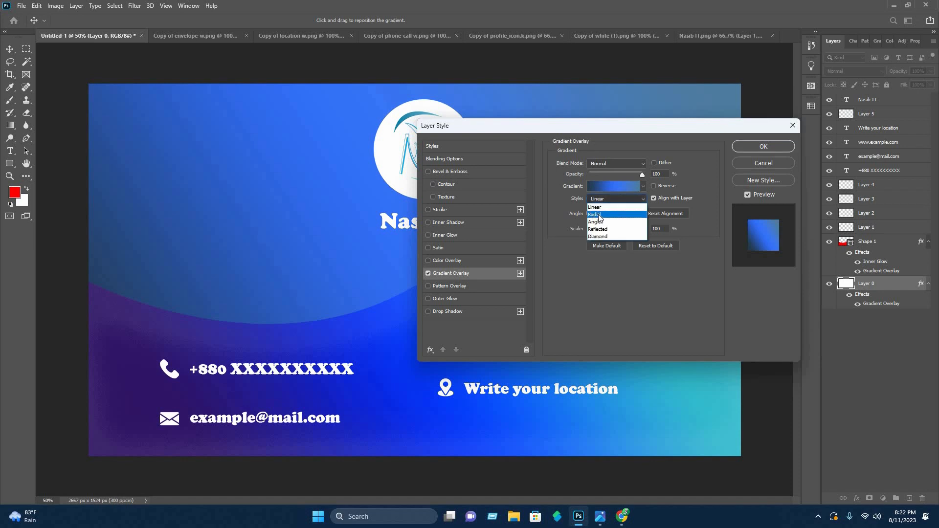
click(599, 215)
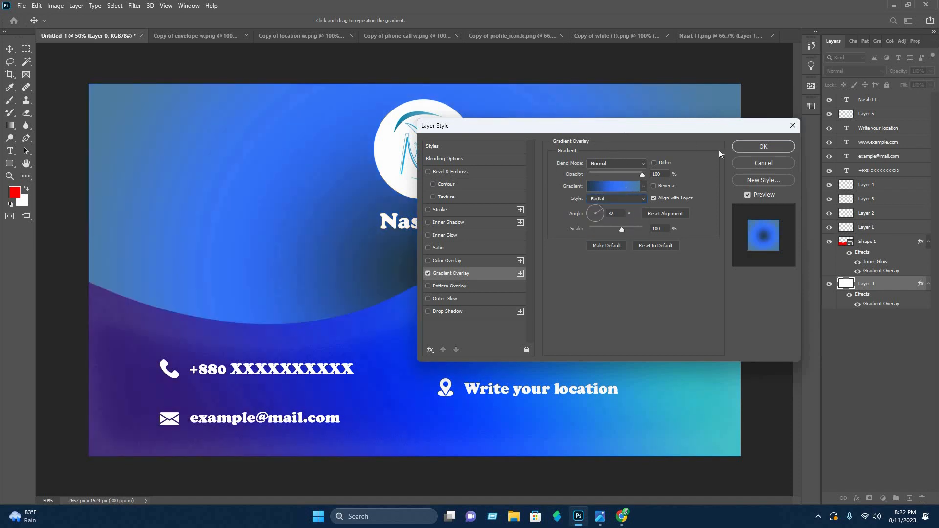
drag(699, 126, 801, 143)
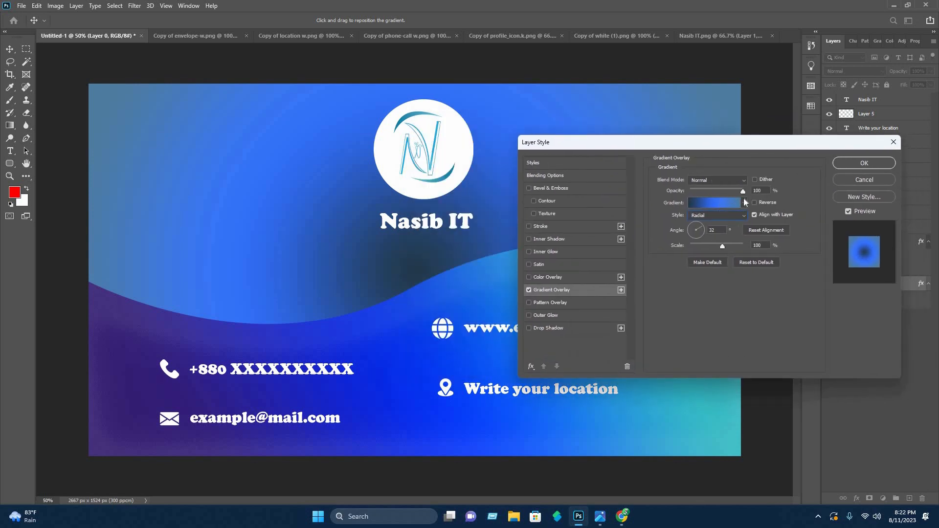
Set the background's overlay gradient to the Blue_27 preset from the Blues group and apply the layer style.
click(726, 203)
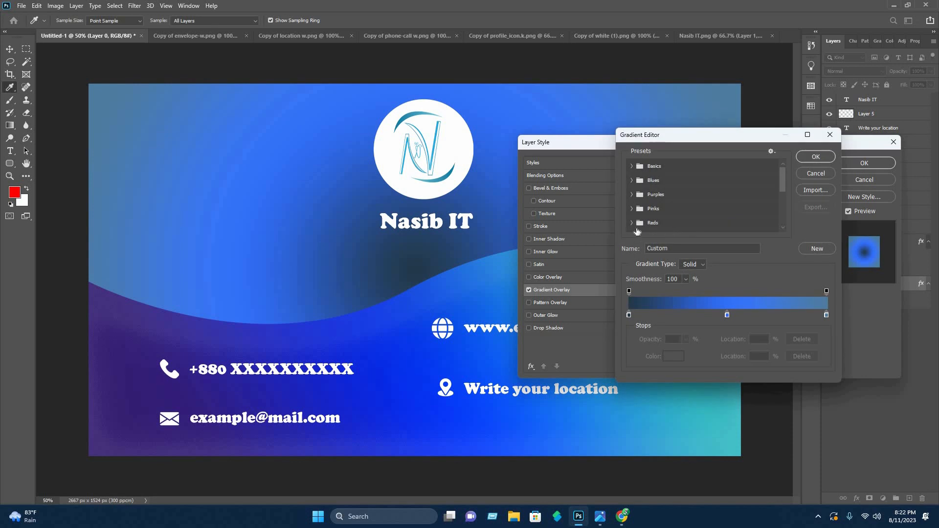
click(631, 180)
scroll(732, 224, down, 1)
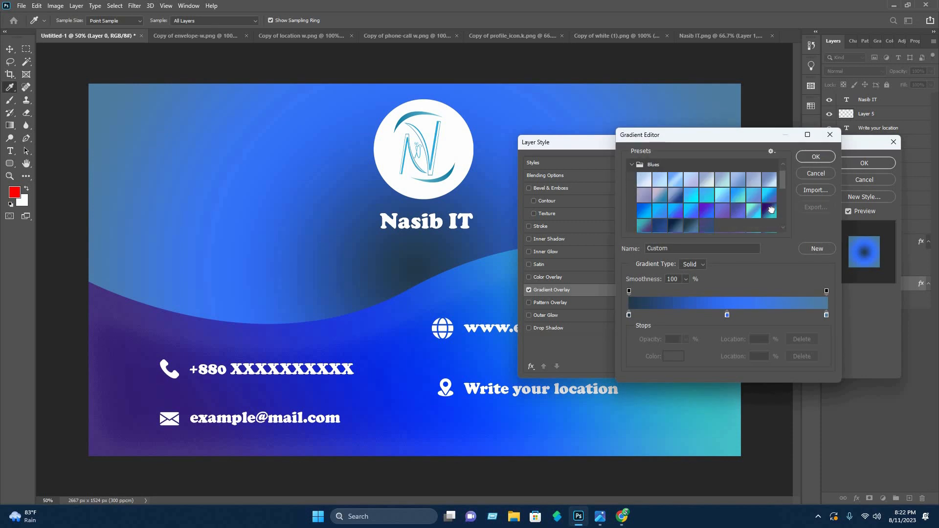
click(769, 211)
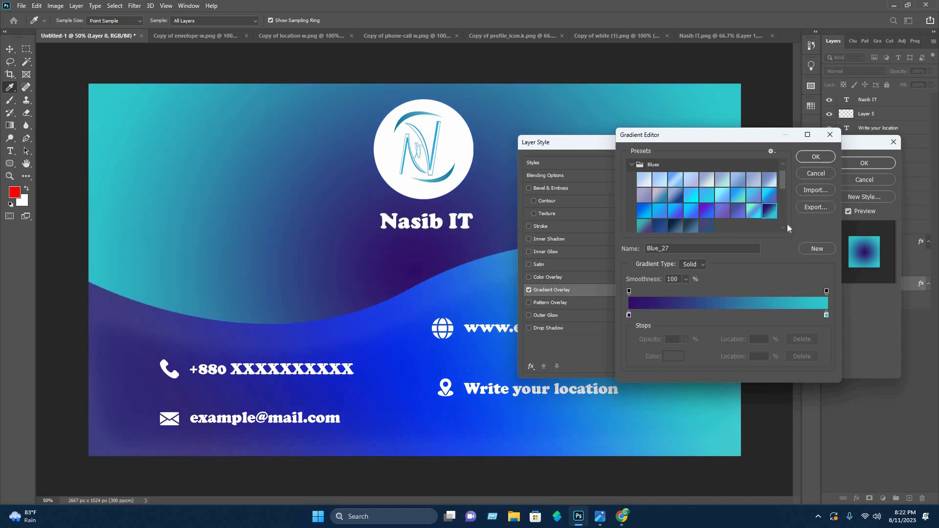
click(816, 156)
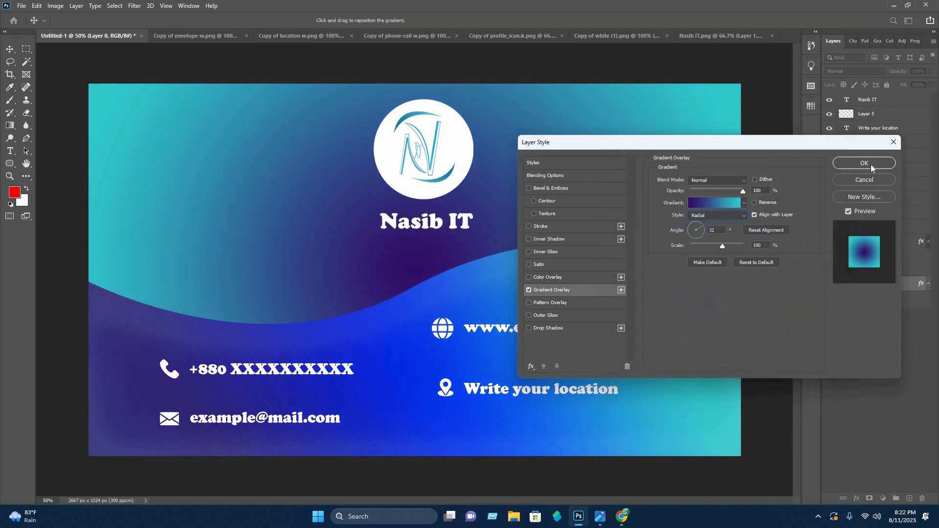
click(869, 164)
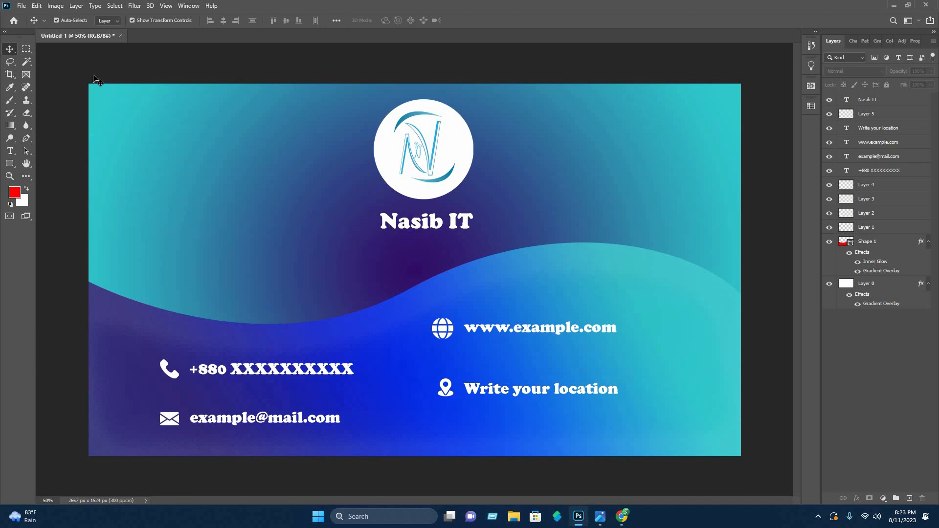
Open the mockup file "Normal single mockup for business card.psd".
click(21, 6)
click(30, 26)
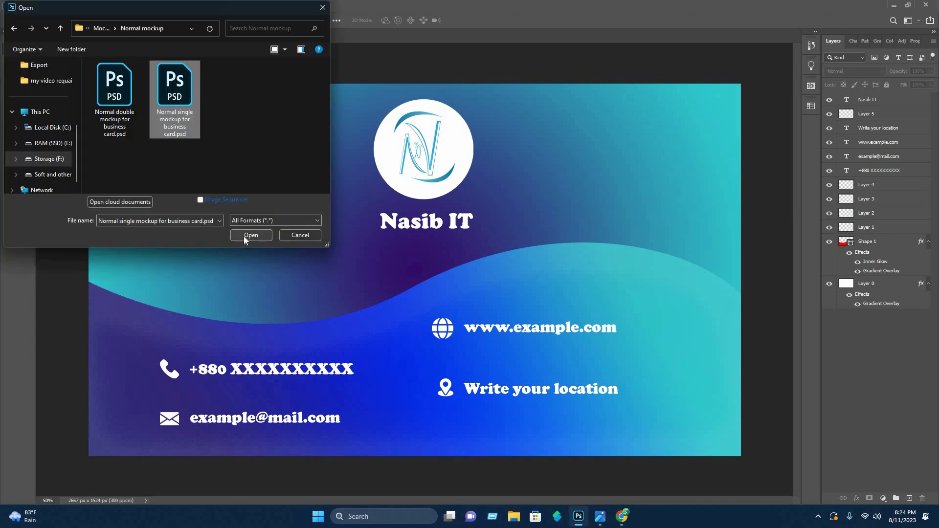
click(240, 236)
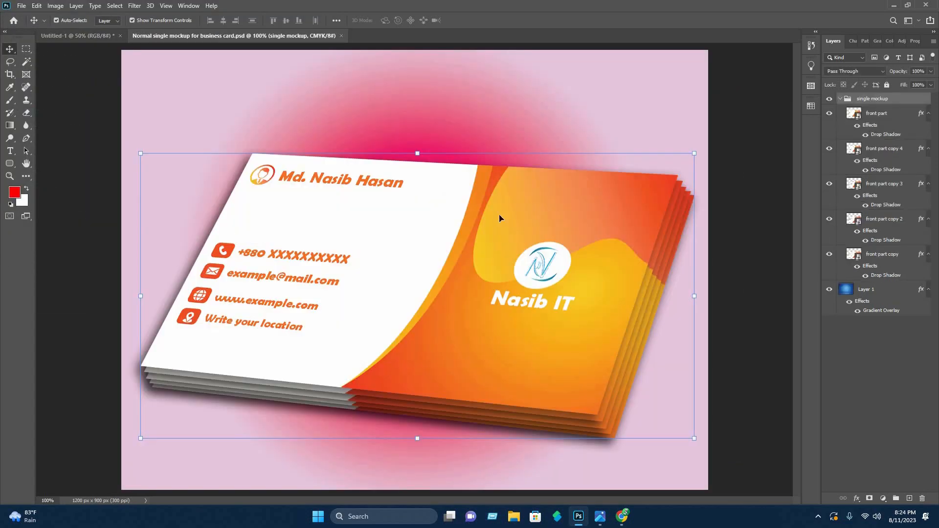
Open the contents of the mockup's front part smart object and delete all artwork layers except the locked white background.
double_click(858, 118)
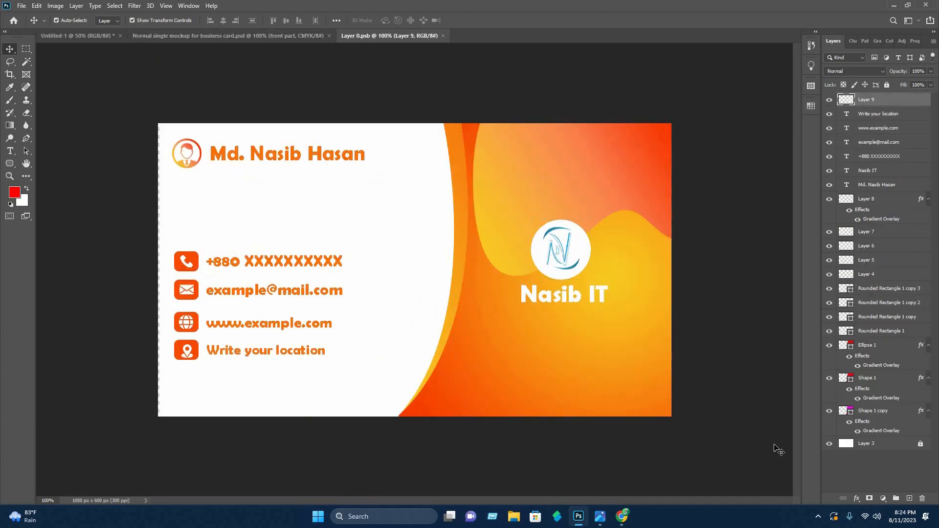
drag(758, 466, 150, 109)
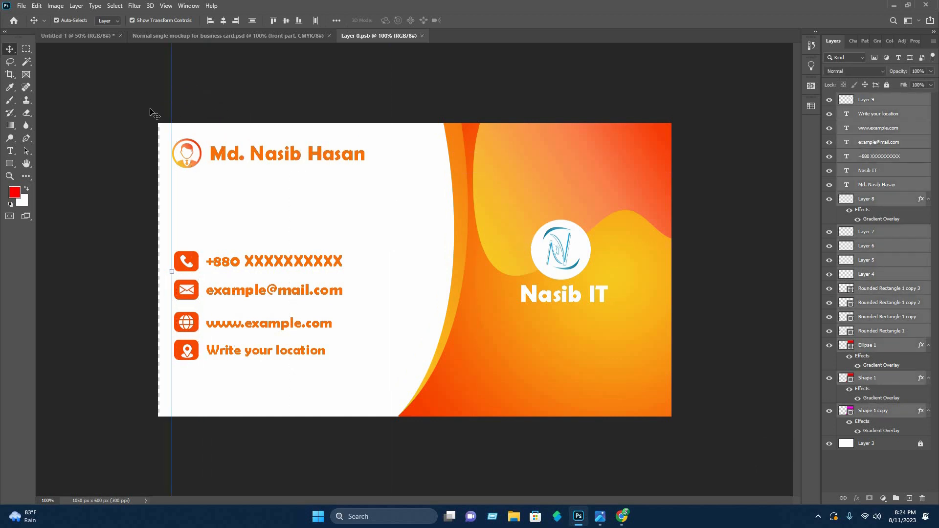
key(Delete)
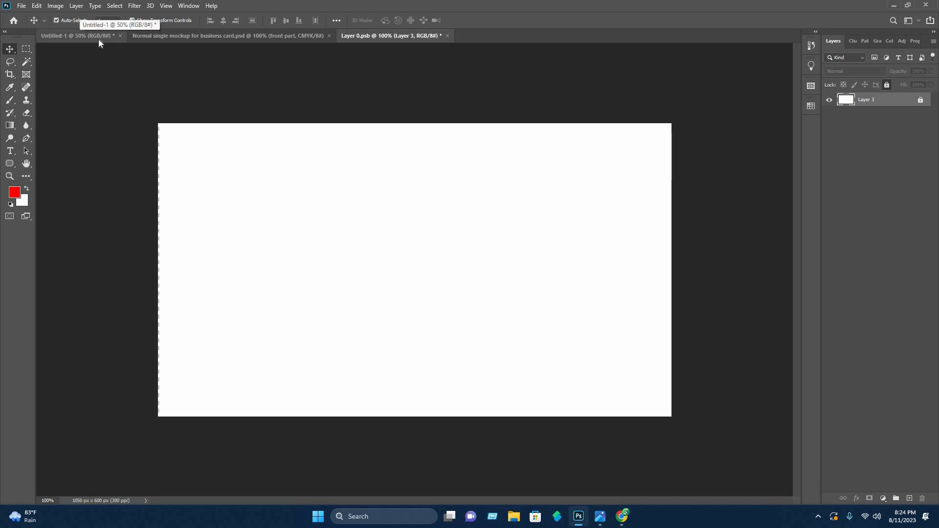
Select all layers of the business card design in Untitled-1 and copy them into the mockup's smart object document Layer 0.psb.
click(83, 33)
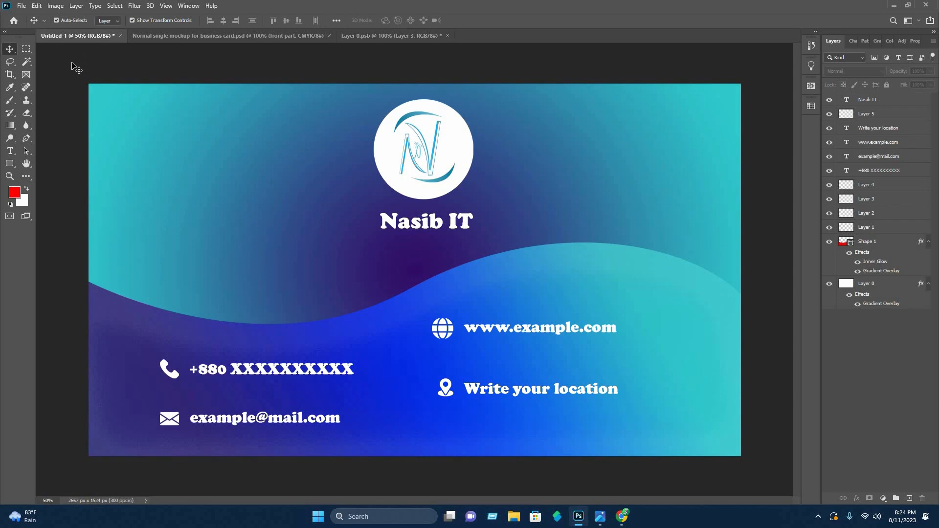
drag(70, 60, 808, 442)
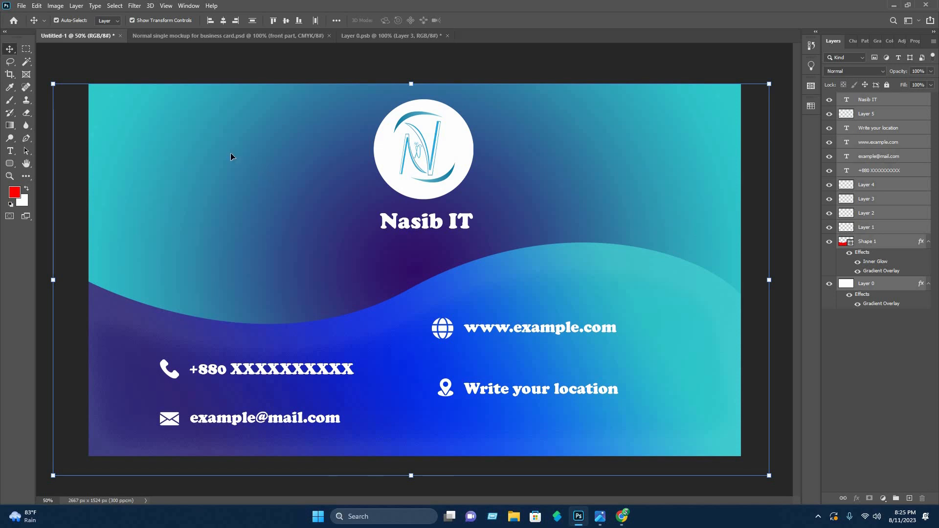
drag(236, 152, 328, 301)
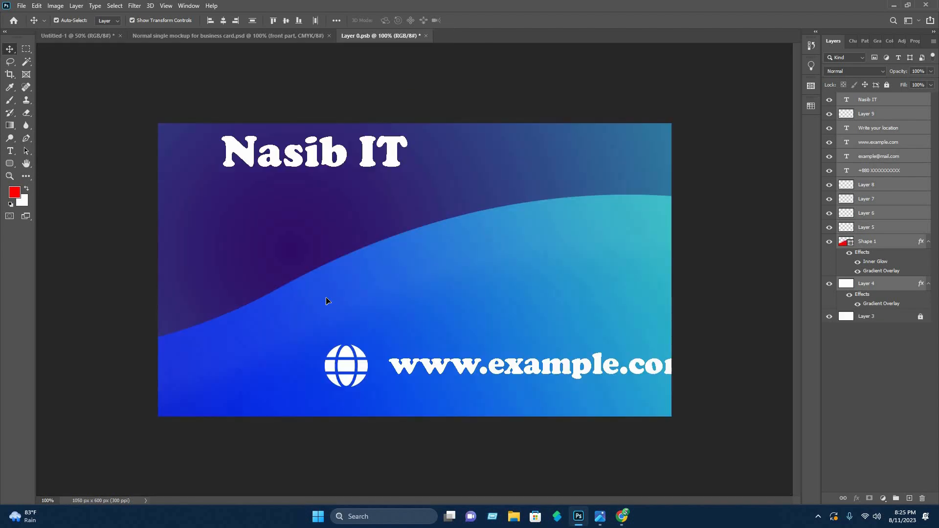
Scale the copied card artwork proportionally to about 39.5%, position it to cover the whole canvas, and save the smart object contents.
scroll(330, 303, down, 9)
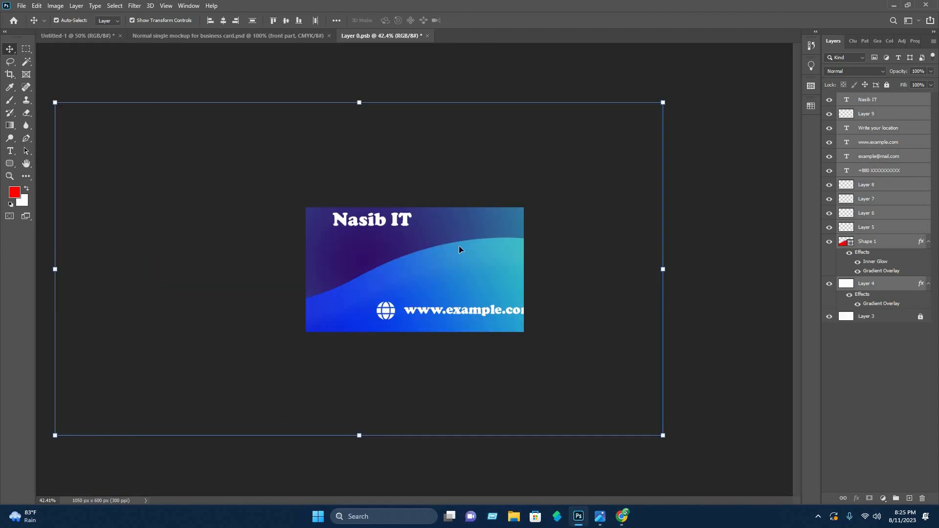
drag(662, 269, 400, 290)
scroll(564, 296, up, 10)
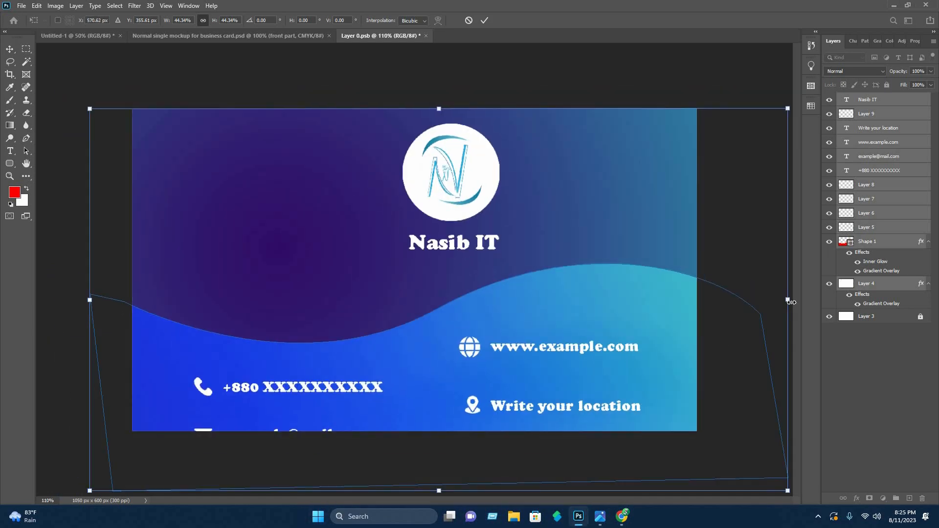
drag(791, 302, 642, 291)
drag(585, 259, 597, 220)
drag(651, 408, 717, 445)
drag(606, 222, 603, 222)
drag(716, 278, 688, 277)
mouse_move(576, 224)
mouse_down()
mouse_move(601, 218)
mouse_move(578, 215)
mouse_up()
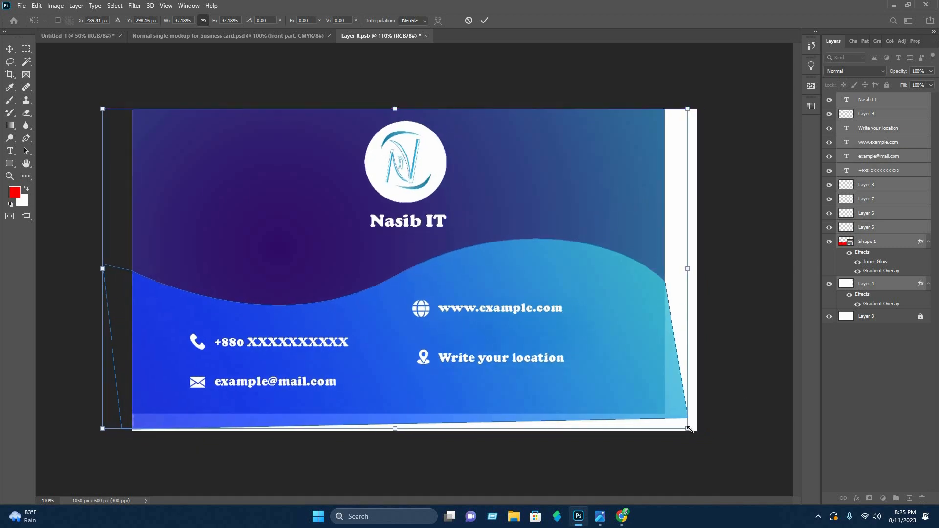
drag(689, 430, 726, 450)
drag(594, 177, 589, 173)
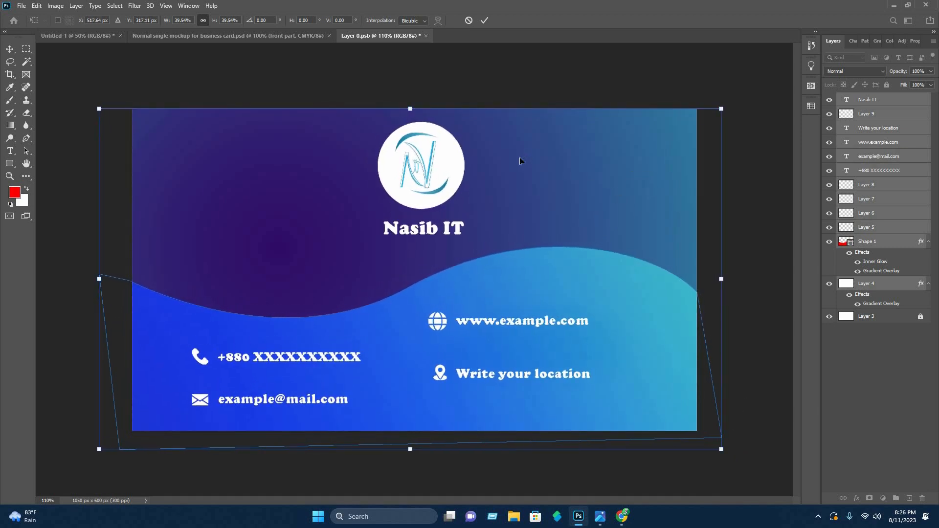
click(487, 22)
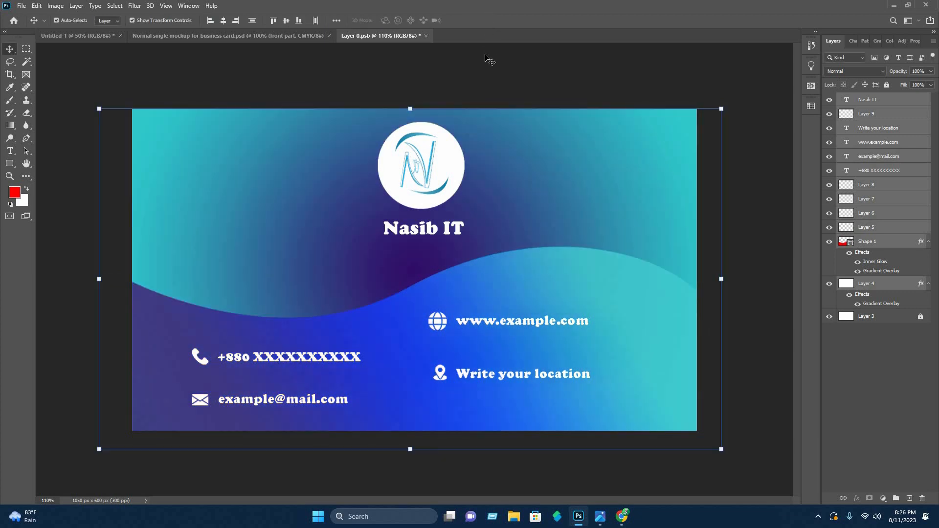
key(ctrl+s)
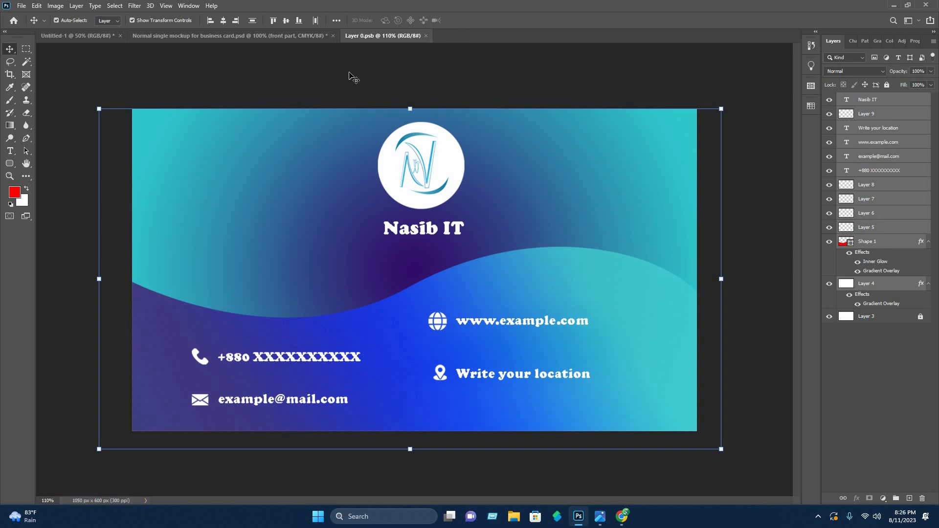
click(302, 50)
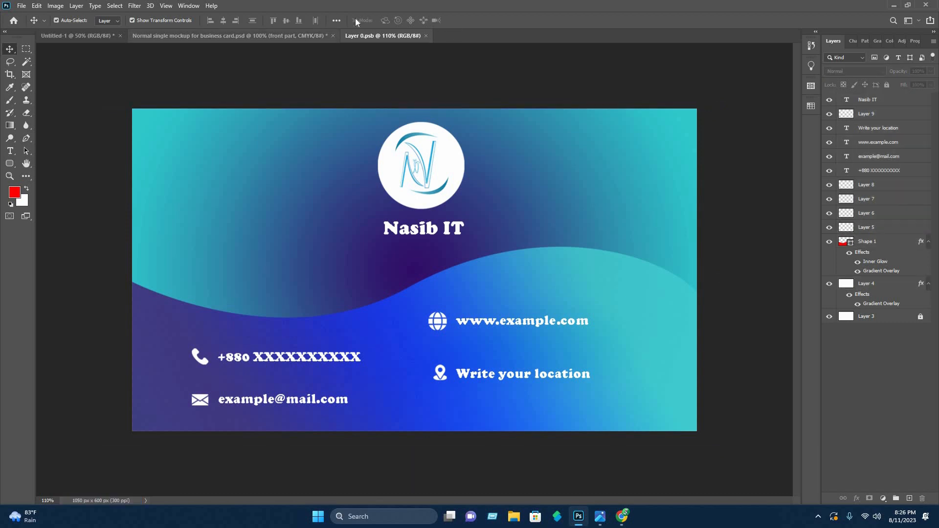